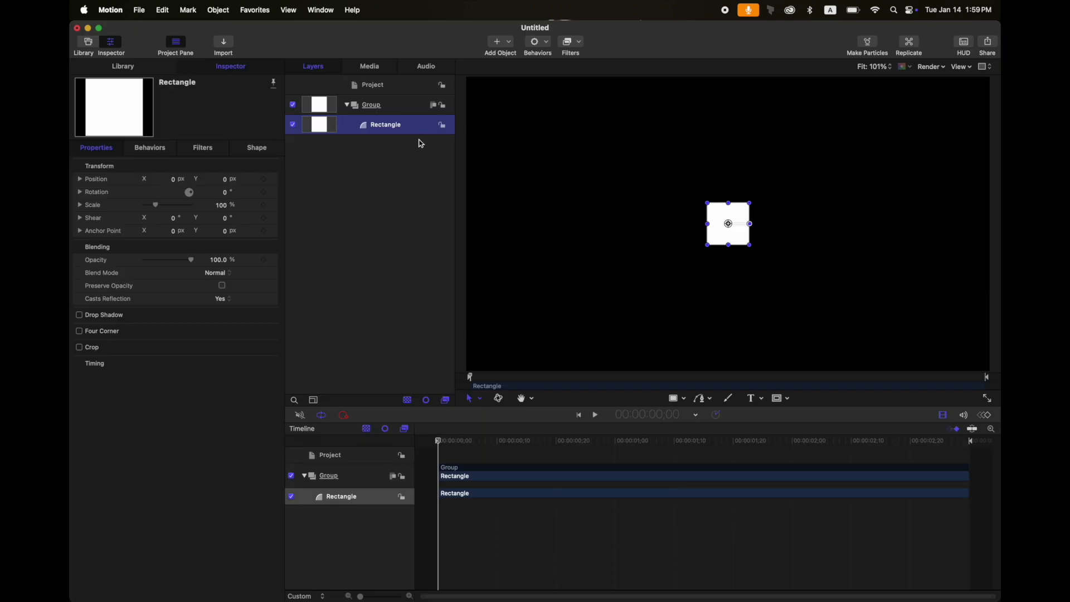
Set the Y anchor point of the group containing the rectangle to -75 px.
{"action": "left_click", "coordinate": [263, 151]}
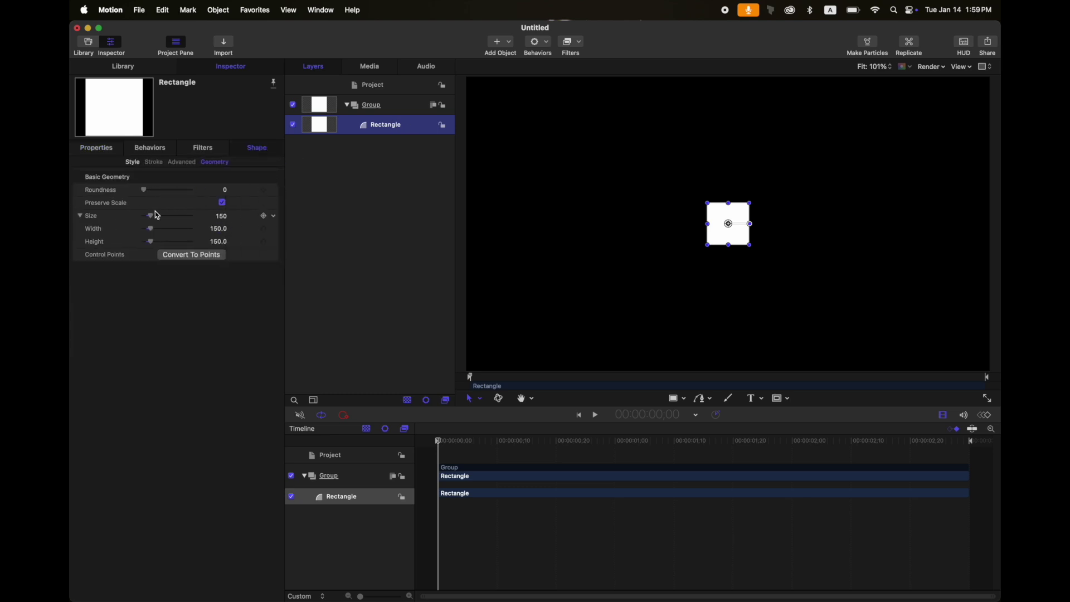
{"action": "left_click", "coordinate": [106, 148]}
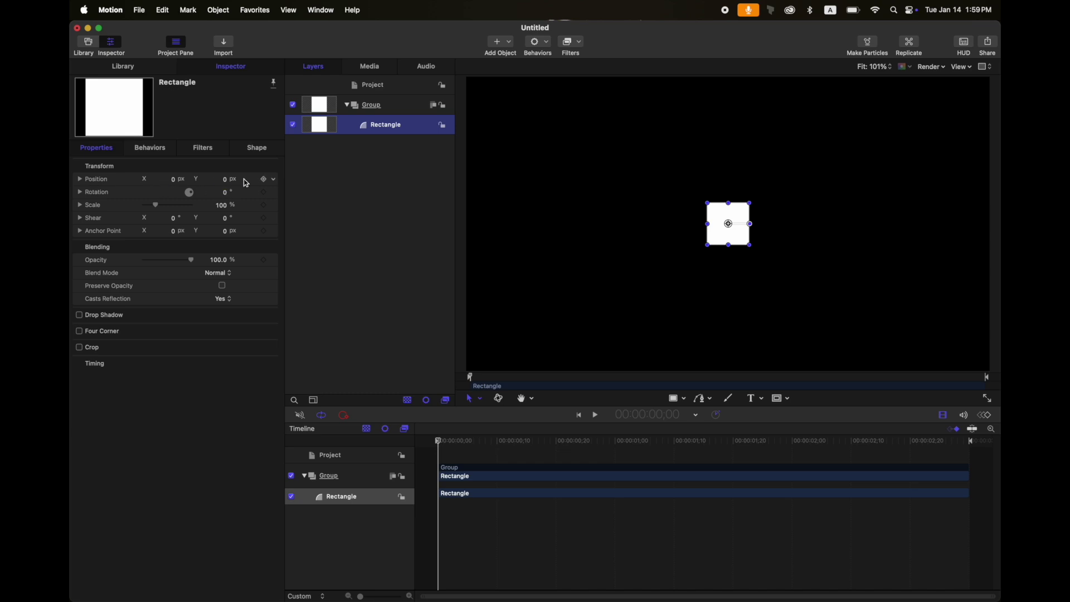
{"action": "left_click", "coordinate": [394, 108]}
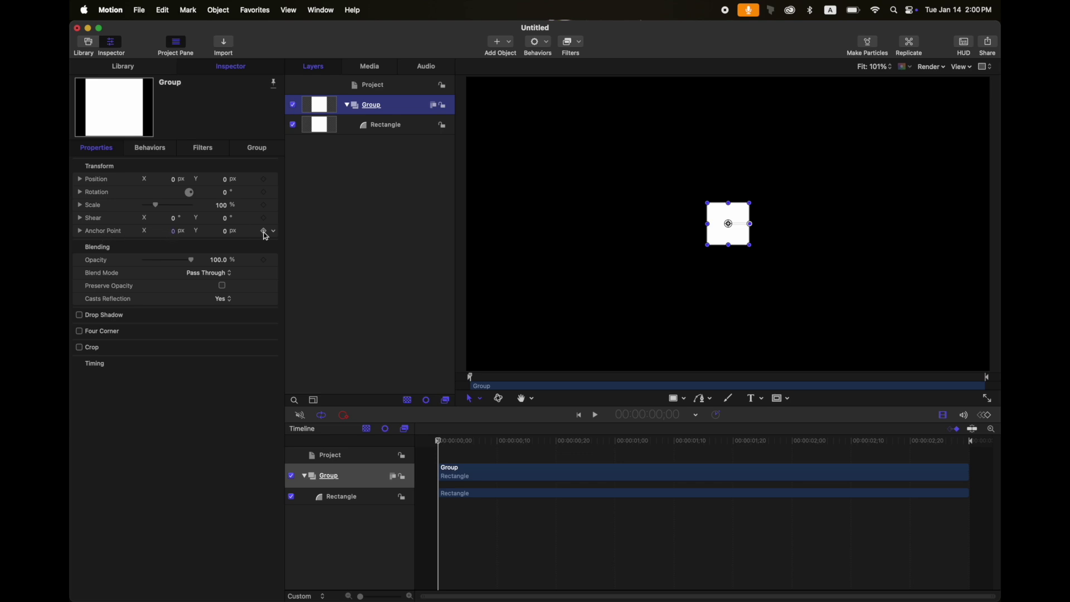
{"action": "left_click", "coordinate": [319, 125]}
{"action": "left_click", "coordinate": [254, 148]}
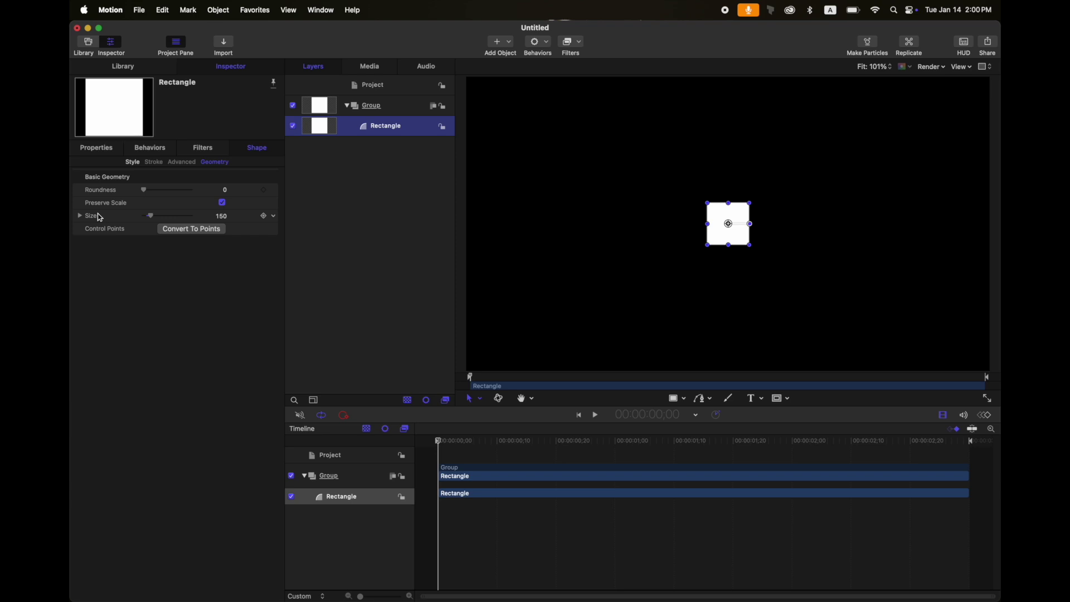
{"action": "left_click", "coordinate": [398, 108]}
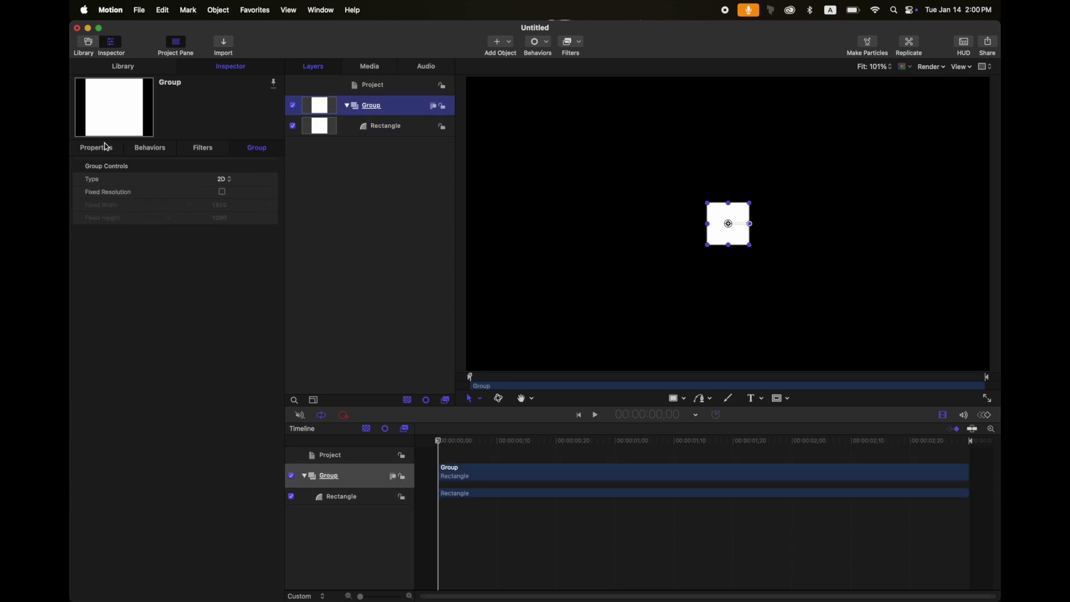
{"action": "left_click", "coordinate": [106, 148]}
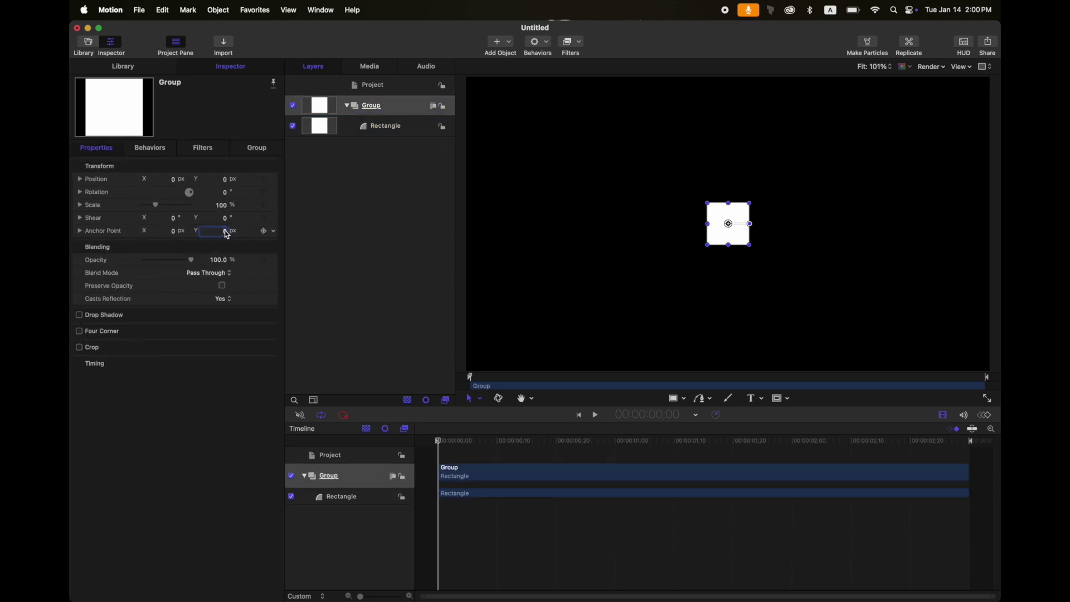
{"action": "key", "text": "Return"}
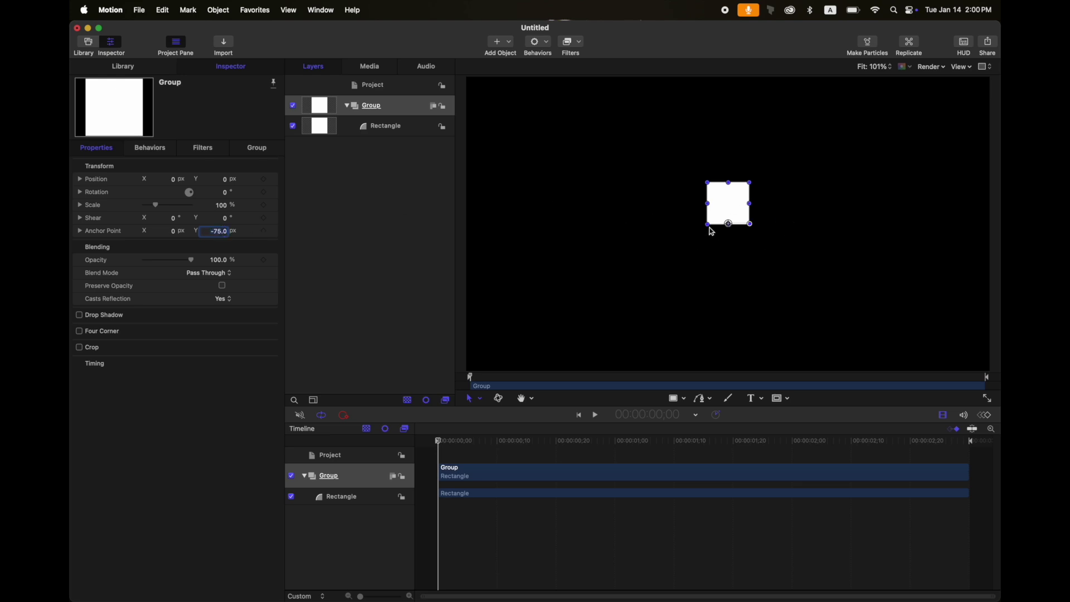
Keyframe the group's Y position from 0 px at frame 20 up to about 363 px at 1;10.
{"action": "left_click", "coordinate": [81, 179]}
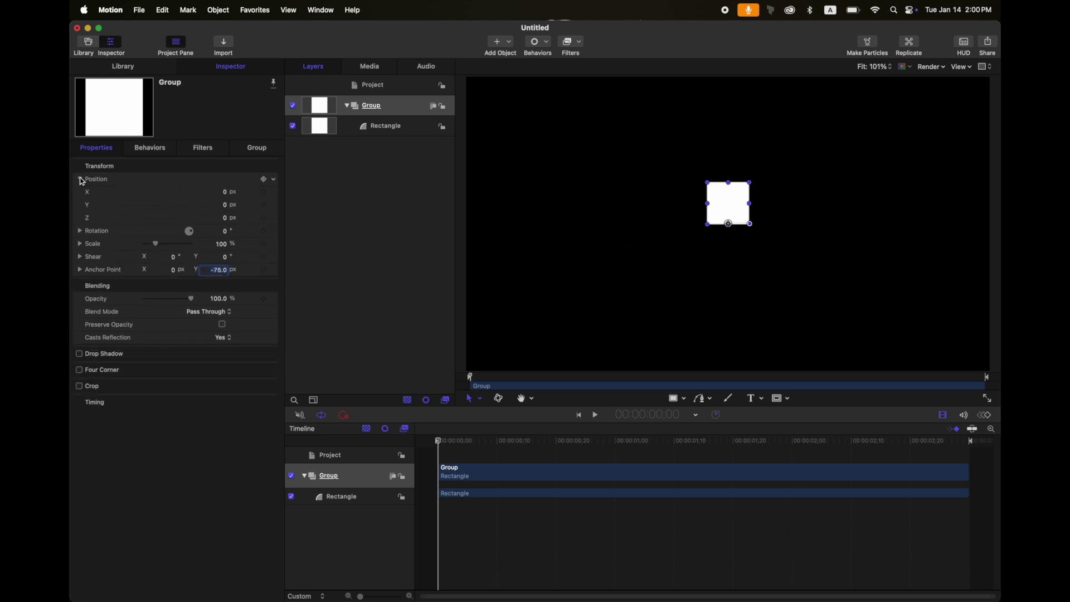
{"action": "left_click", "coordinate": [499, 442]}
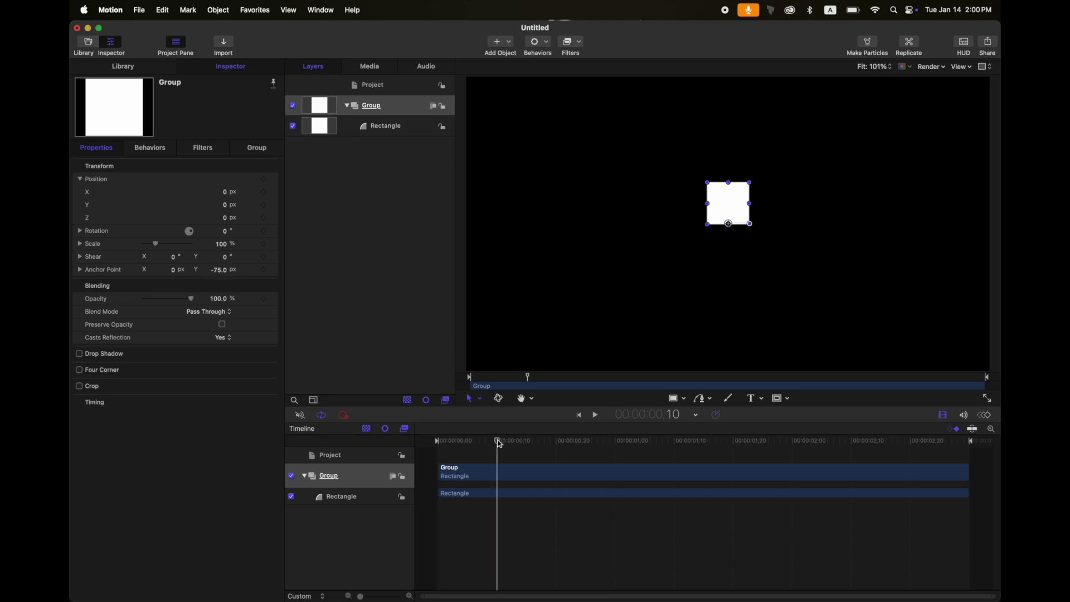
{"action": "left_click", "coordinate": [557, 443]}
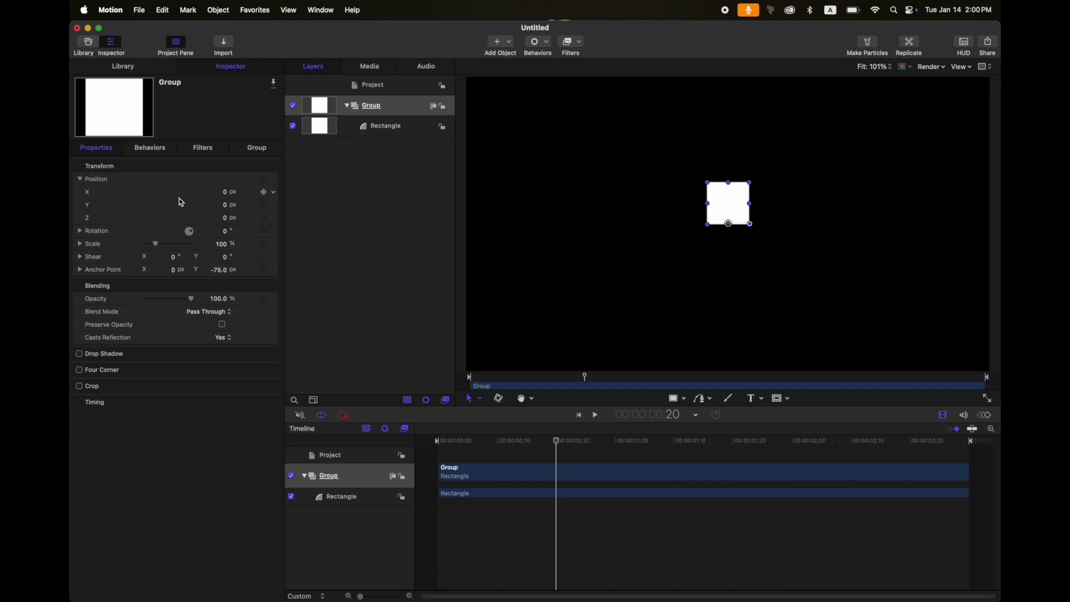
{"action": "left_click", "coordinate": [263, 205]}
{"action": "key", "text": "shift+Right"}
{"action": "key", "text": "shift+Right"}
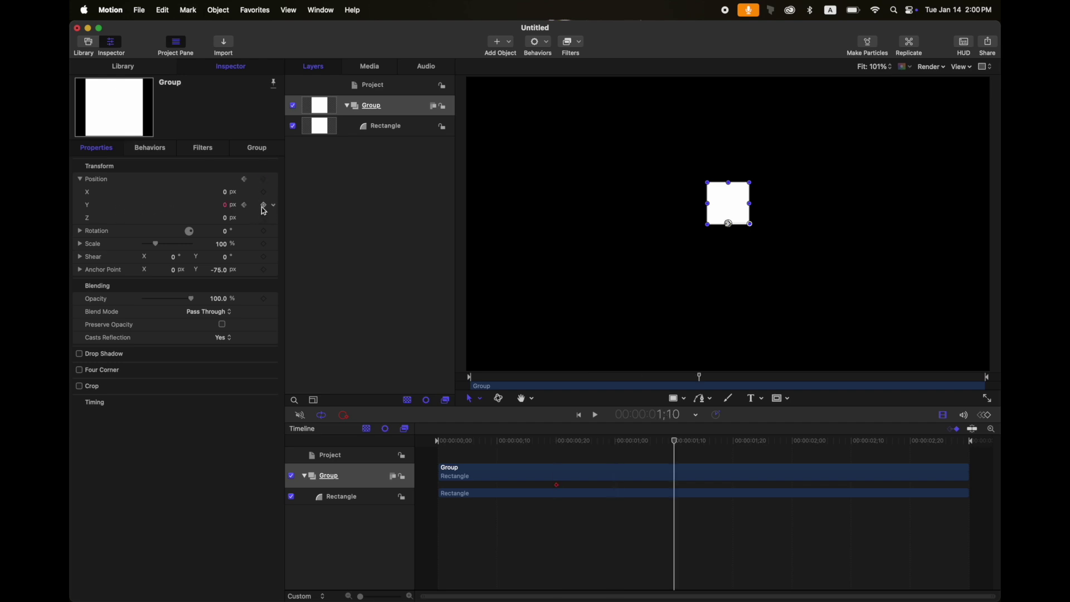
{"action": "left_click", "coordinate": [263, 205]}
{"action": "left_click_drag", "start_coordinate": [225, 209], "coordinate": [225, 204]}
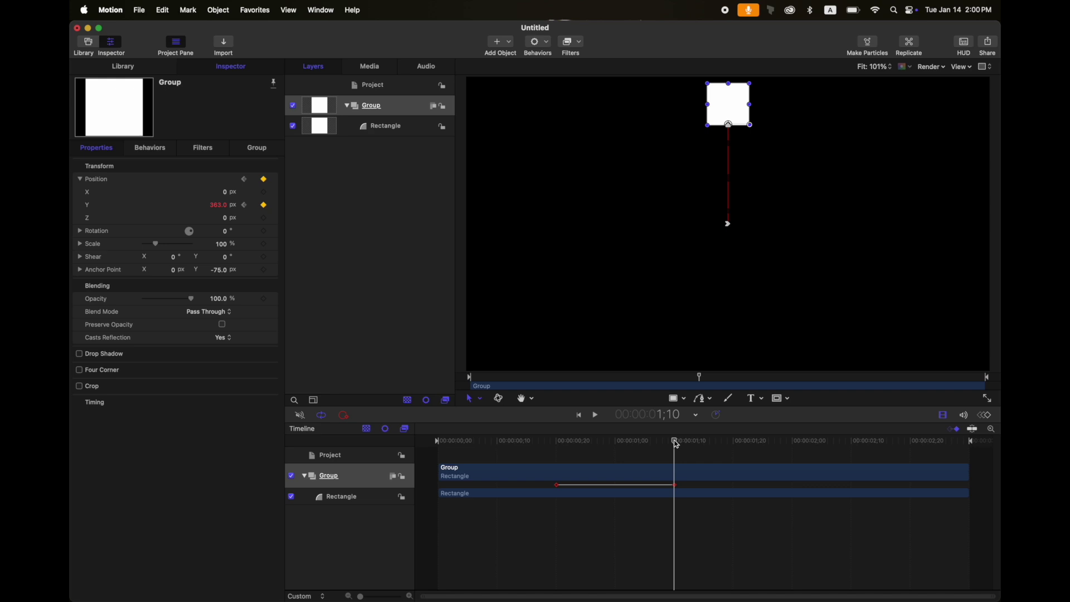
Hold the group's raised Y position with a keyframe at 1;12 and return it to 0 px at 2;02.
{"action": "key", "text": "Right"}
{"action": "key", "text": "Right"}
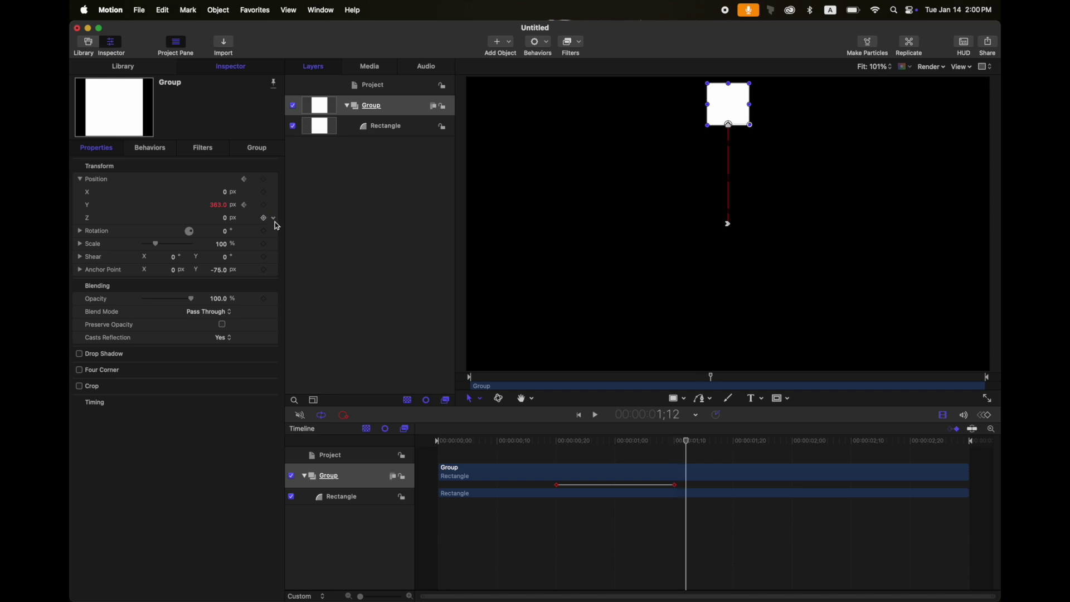
{"action": "left_click", "coordinate": [264, 205]}
{"action": "key", "text": "shift+Right"}
{"action": "key", "text": "shift+Right"}
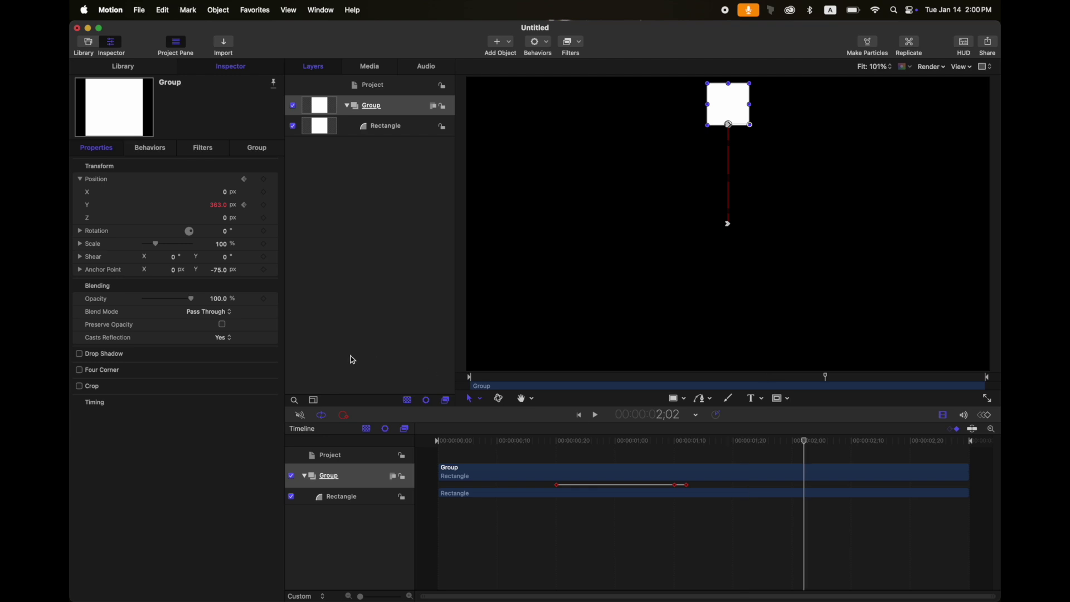
{"action": "left_click", "coordinate": [219, 208]}
{"action": "type", "text": "0"}
{"action": "key", "text": "Return"}
Play back the group's up-and-down movement from frame 20.
{"action": "left_click", "coordinate": [559, 440]}
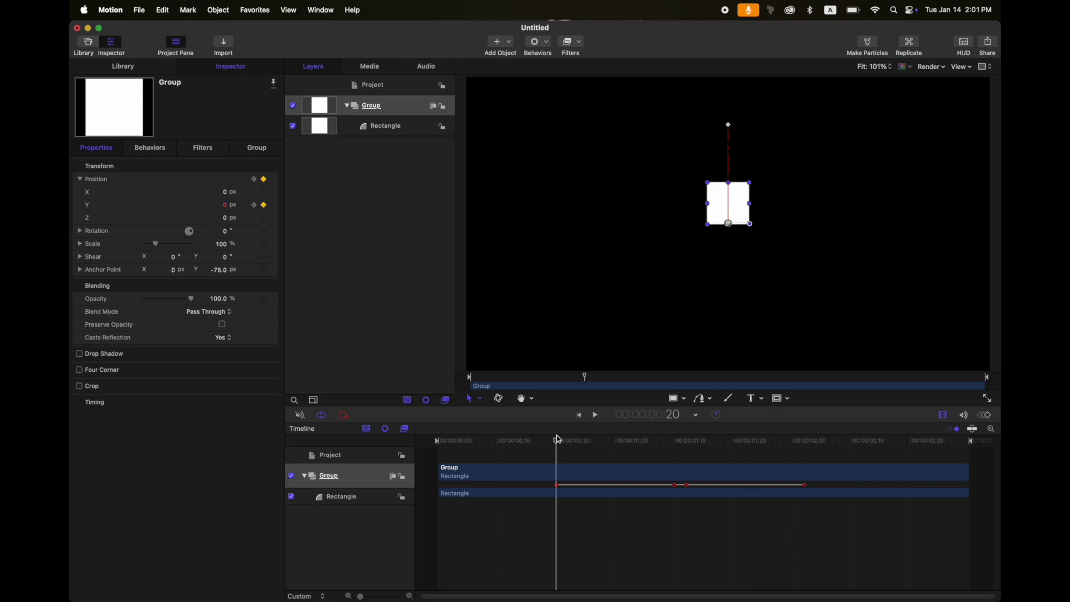
{"action": "key", "text": "space"}
{"action": "left_click_drag", "start_coordinate": [558, 439], "coordinate": [558, 417]}
Nest the animated group inside a new group named RECTANGLE and lower it to the bottom edge of the canvas.
{"action": "key", "text": "shift+super+g"}
{"action": "left_click_drag", "start_coordinate": [400, 132], "coordinate": [399, 108]}
{"action": "left_click", "coordinate": [398, 109]}
{"action": "double_click", "coordinate": [398, 106]}
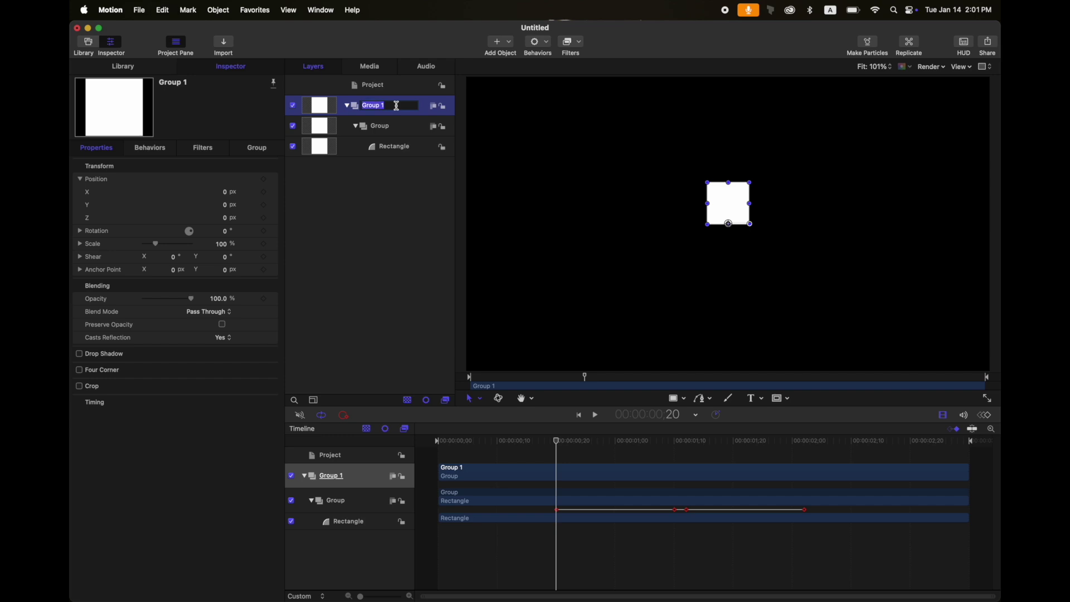
{"action": "type", "text": "RECTANGLE"}
{"action": "key", "text": "Return"}
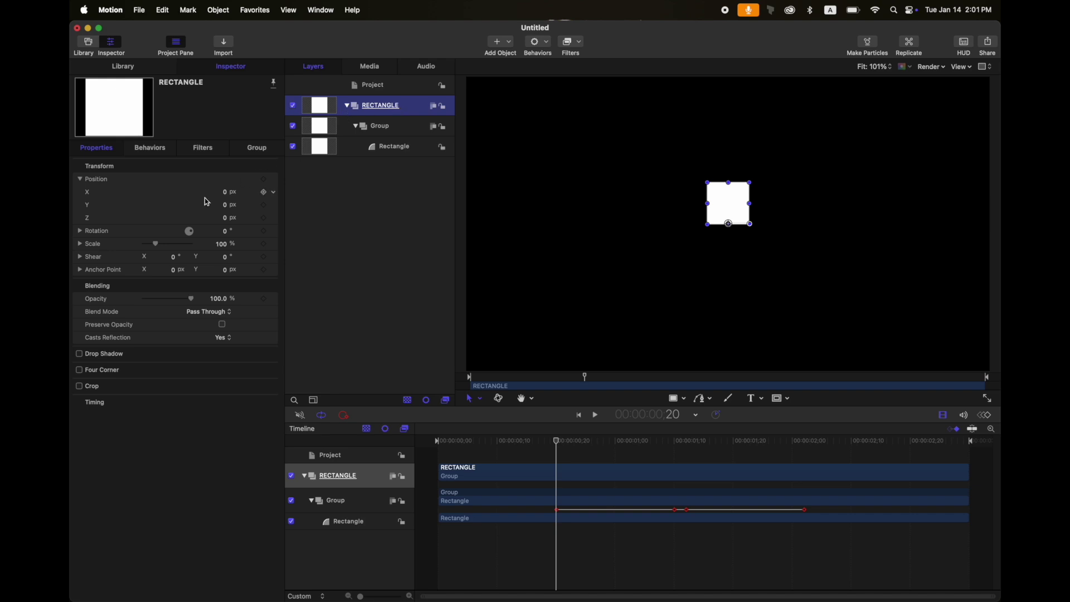
{"action": "mouse_move", "coordinate": [227, 209]}
{"action": "left_mouse_down"}
{"action": "mouse_move", "coordinate": [226, 292]}
{"action": "mouse_move", "coordinate": [227, 210]}
{"action": "left_mouse_up"}
Set the inner group's Y position to 850 px at the 1;10 and 1;12 keyframes.
{"action": "left_click", "coordinate": [393, 127]}
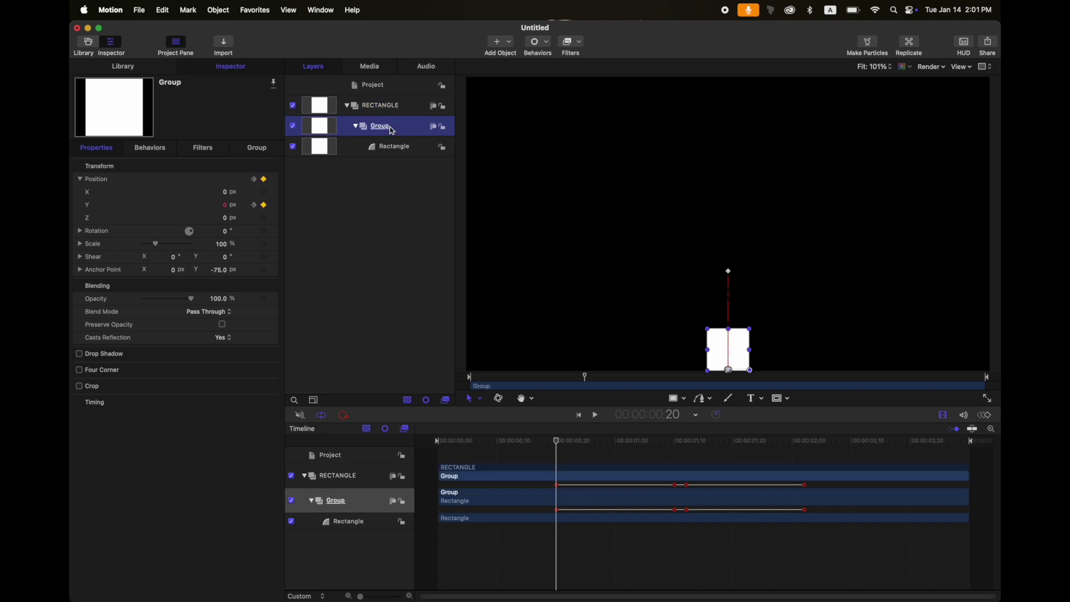
{"action": "left_click", "coordinate": [254, 207]}
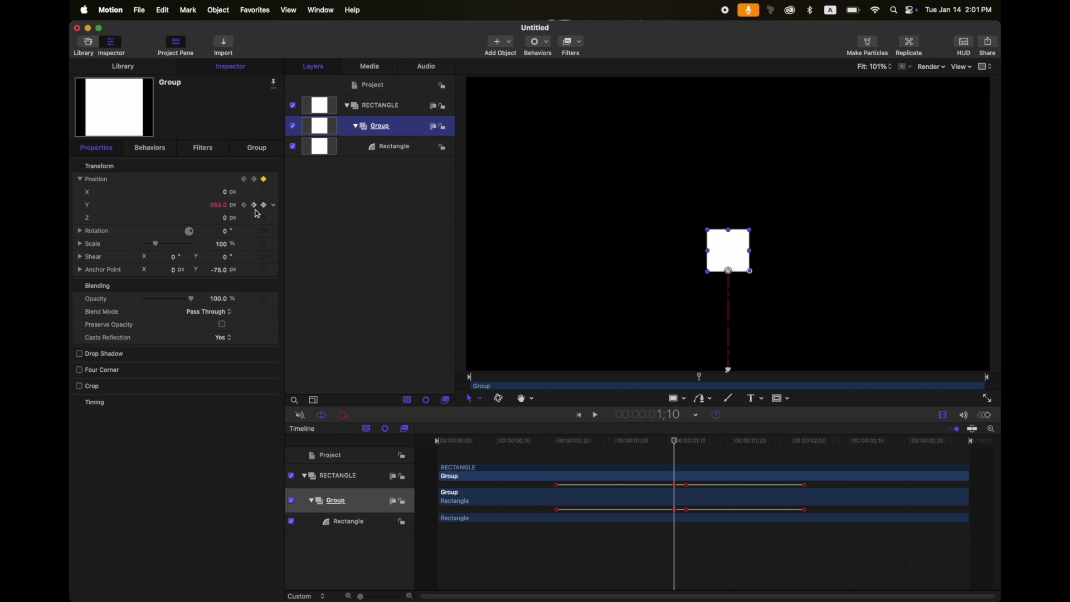
{"action": "left_click_drag", "start_coordinate": [223, 207], "coordinate": [218, 206]}
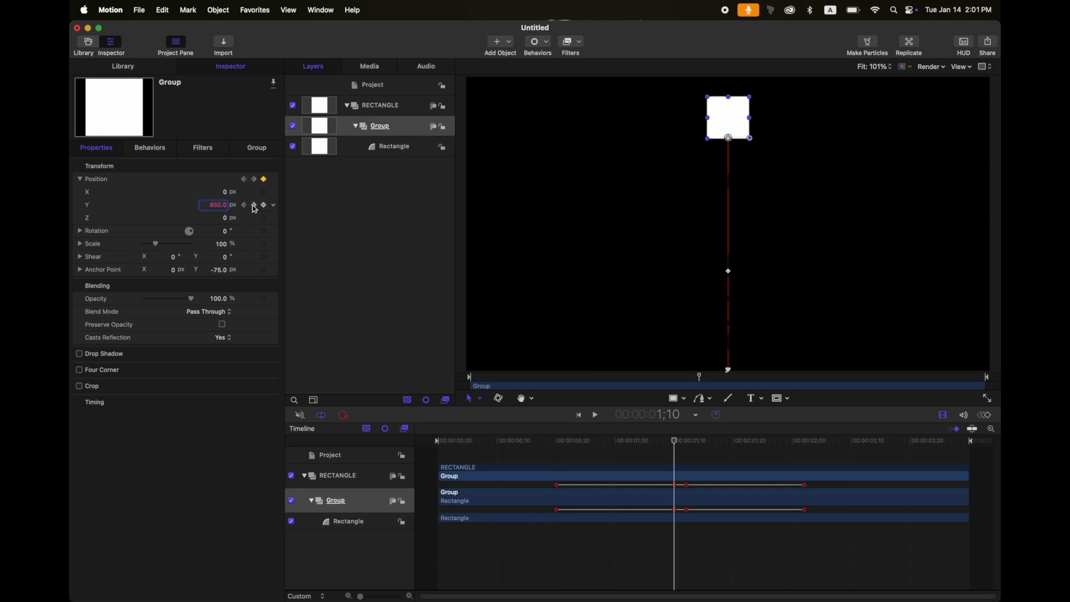
{"action": "left_click", "coordinate": [253, 206]}
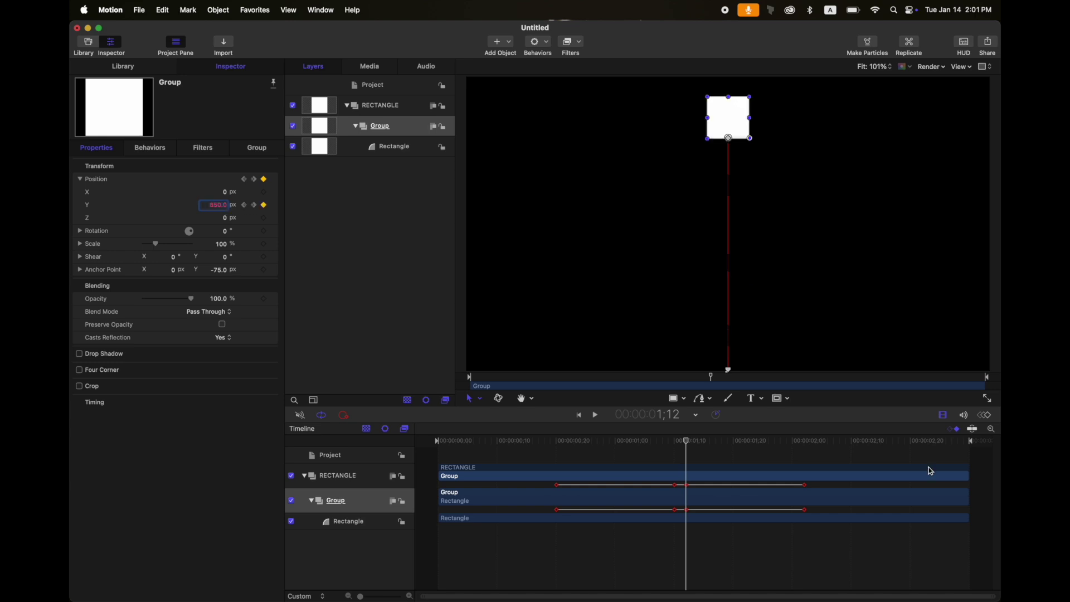
Show only the keyframe editor and stretch the easing tangents of the Y position curve at 1;10 and frame 20.
{"action": "left_click", "coordinate": [986, 415]}
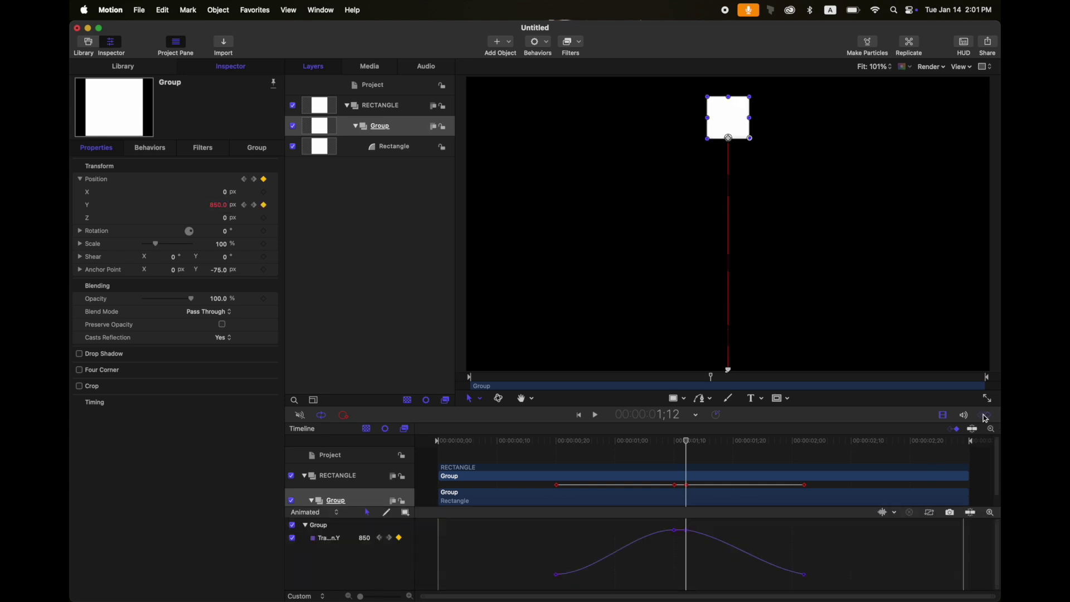
{"action": "left_click", "coordinate": [943, 416]}
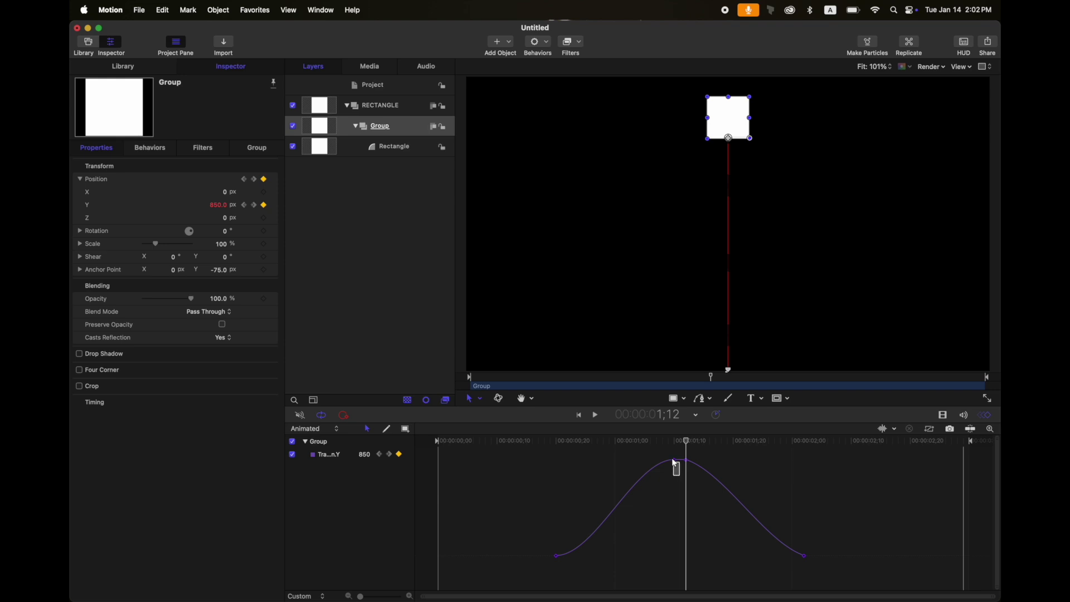
{"action": "left_click_drag", "start_coordinate": [674, 460], "coordinate": [639, 461]}
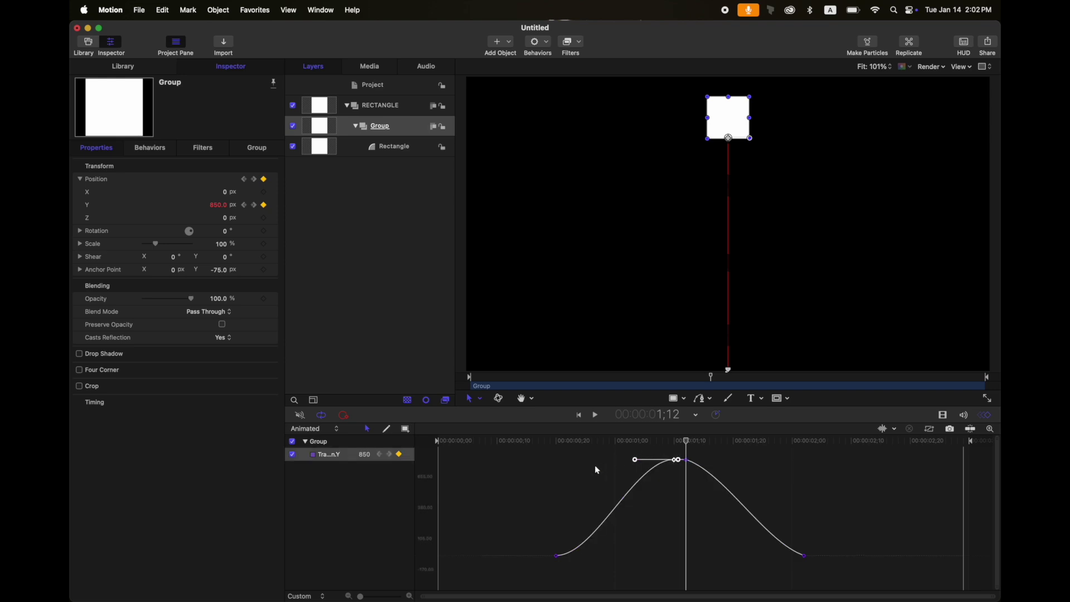
{"action": "left_click", "coordinate": [556, 439]}
{"action": "left_click", "coordinate": [556, 555]}
{"action": "left_click_drag", "start_coordinate": [596, 555], "coordinate": [662, 555]}
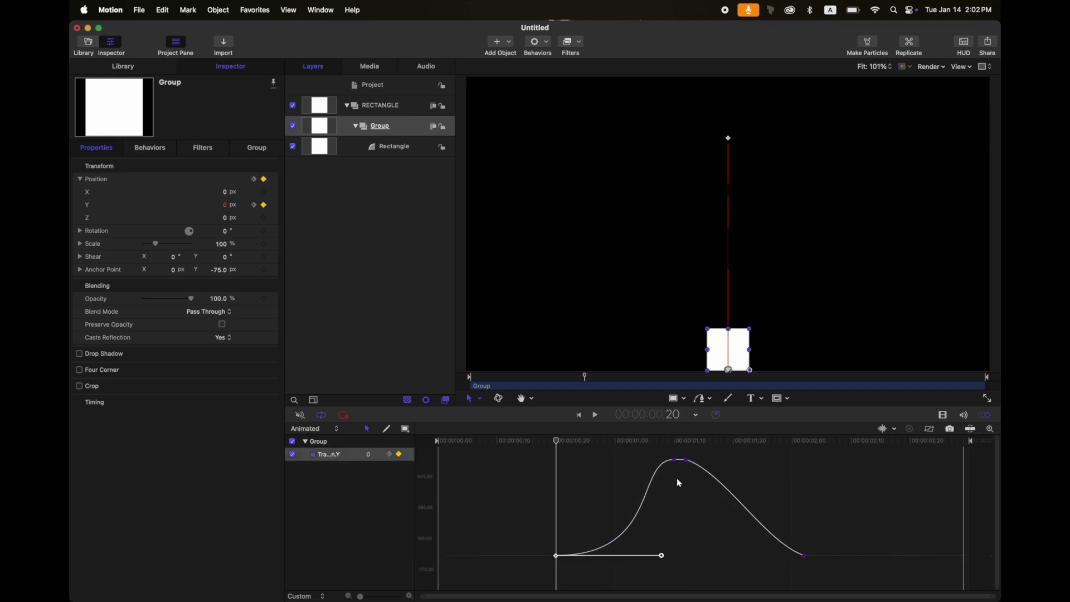
Reshape the Y position curve's tangents around the 1;10 peak and undo the last adjustment.
{"action": "left_click", "coordinate": [674, 460]}
{"action": "left_click_drag", "start_coordinate": [635, 460], "coordinate": [687, 439]}
{"action": "mouse_move", "coordinate": [680, 476]}
{"action": "left_mouse_down"}
{"action": "mouse_move", "coordinate": [697, 453]}
{"action": "mouse_move", "coordinate": [681, 462]}
{"action": "left_mouse_up"}
{"action": "key", "text": "super+z"}
{"action": "key", "text": "super+shift+z"}
{"action": "key", "text": "super+z"}
Smooth the descending half of the Y position curve by lengthening the easing tangent of the 2;02 keyframe.
{"action": "left_click", "coordinate": [684, 459]}
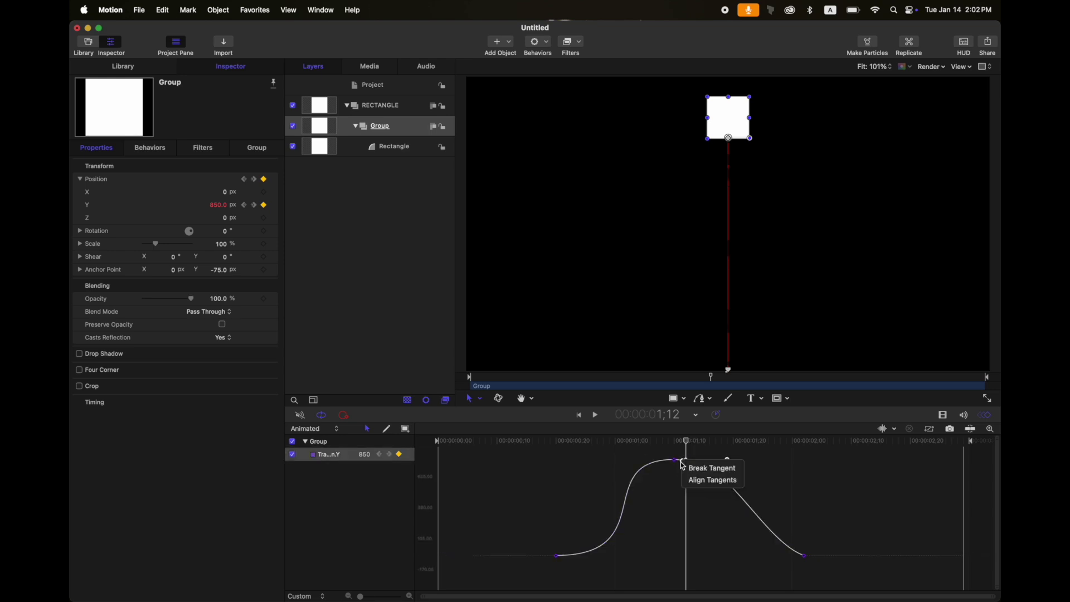
{"action": "left_click", "coordinate": [836, 544]}
{"action": "left_click", "coordinate": [804, 555]}
{"action": "left_click_drag", "start_coordinate": [767, 546], "coordinate": [705, 555]}
Add Scale X and Scale Y keyframes at 100% for the inner group at frames 17 and 27.
{"action": "left_click_drag", "start_coordinate": [557, 440], "coordinate": [538, 440]}
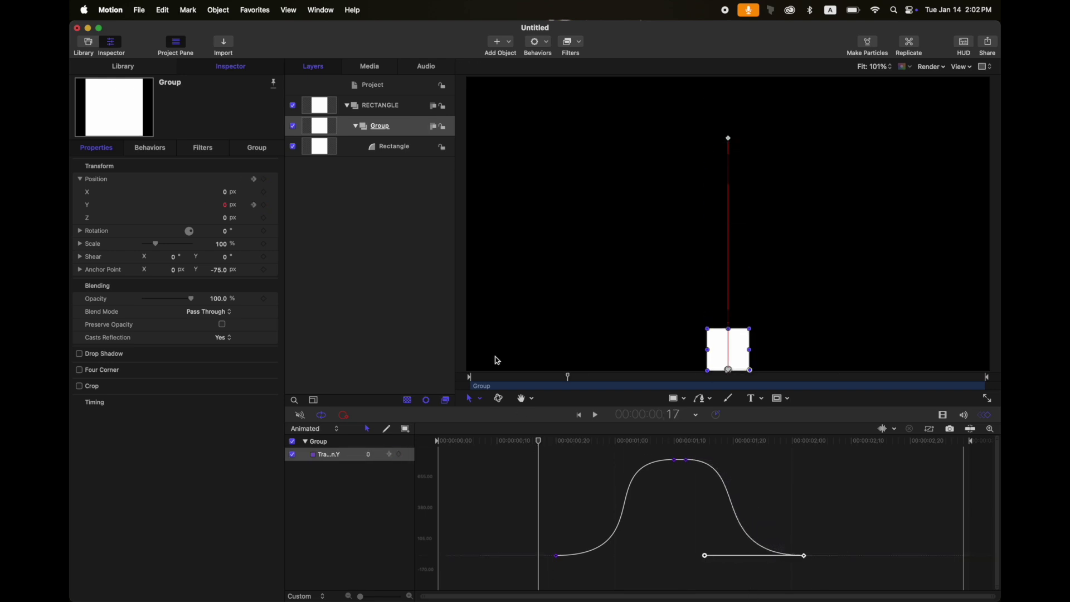
{"action": "left_click", "coordinate": [81, 244]}
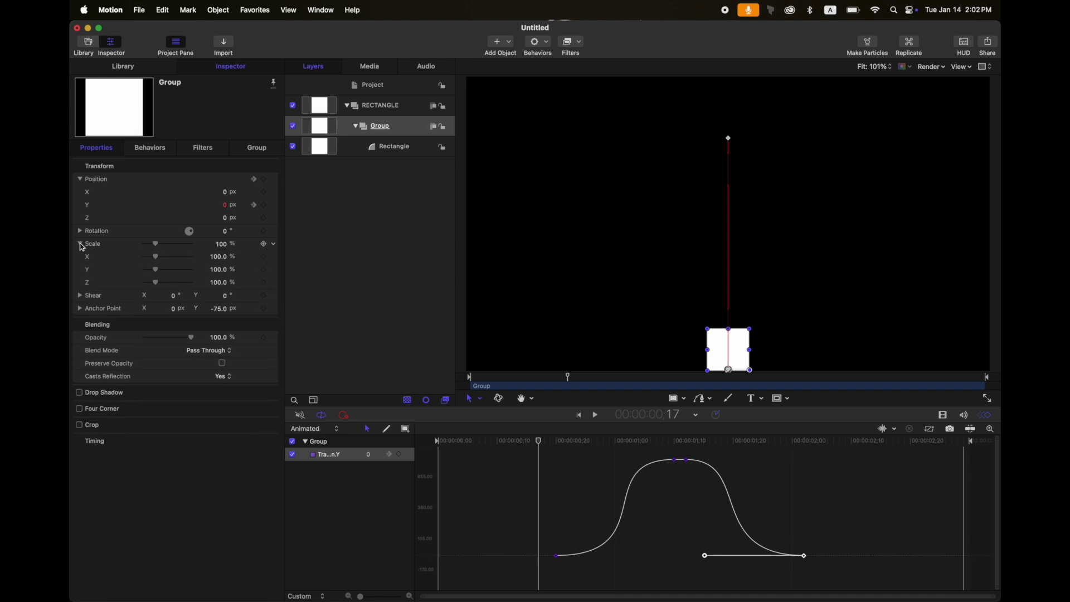
{"action": "left_click", "coordinate": [264, 257]}
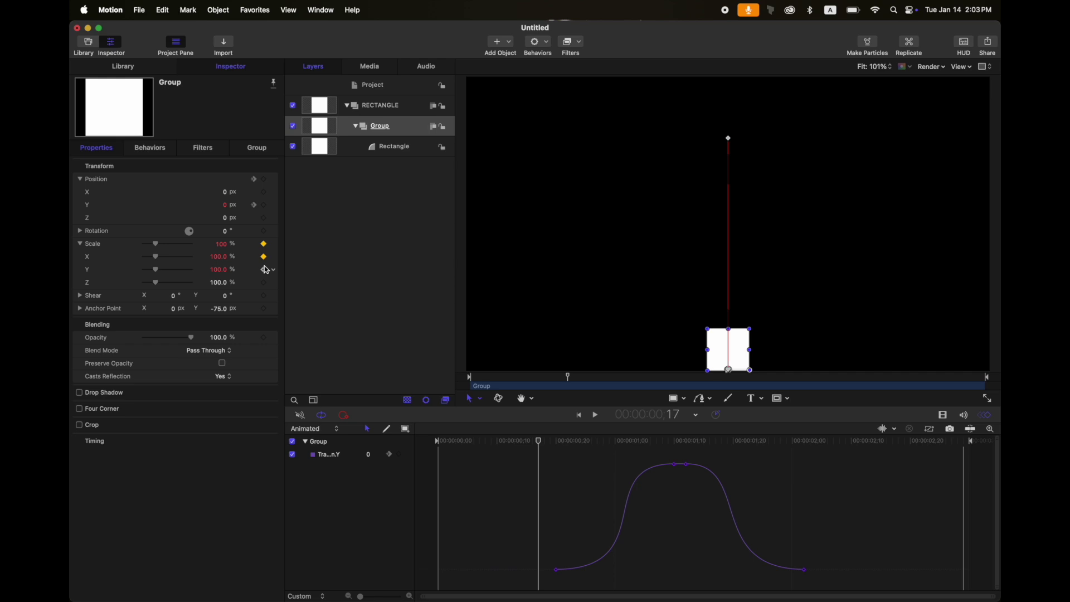
{"action": "left_click", "coordinate": [264, 269]}
{"action": "key", "text": "shift+Right"}
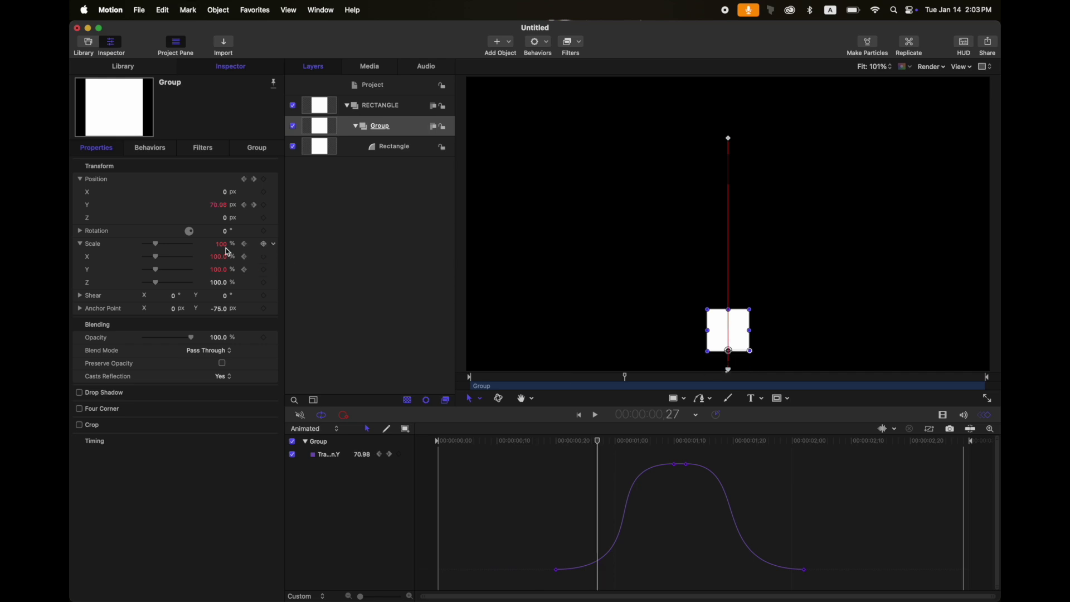
{"action": "left_click", "coordinate": [265, 258]}
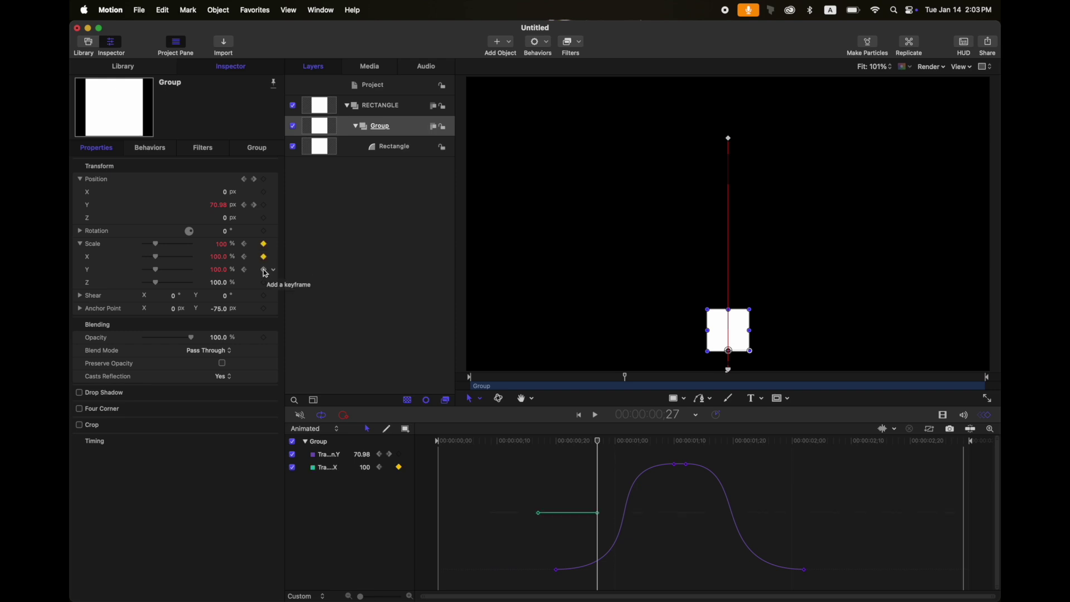
{"action": "left_click", "coordinate": [264, 270]}
Squash the inner group at frame 17 by setting Scale X to 150% and Scale Y to 50%.
{"action": "key", "text": "shift+Left"}
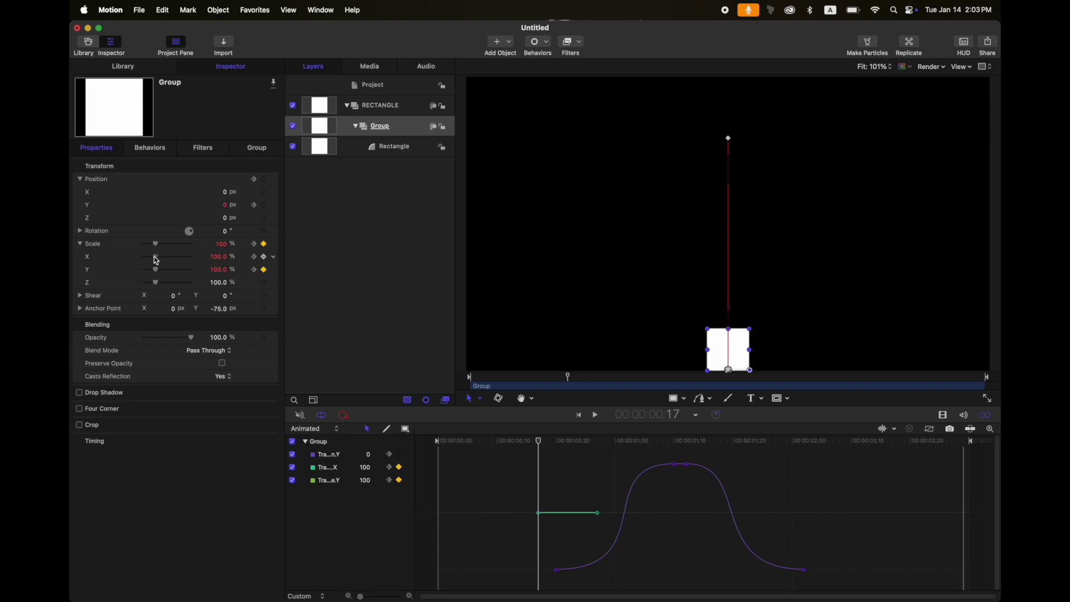
{"action": "left_click_drag", "start_coordinate": [156, 260], "coordinate": [161, 261]}
{"action": "left_click", "coordinate": [225, 260]}
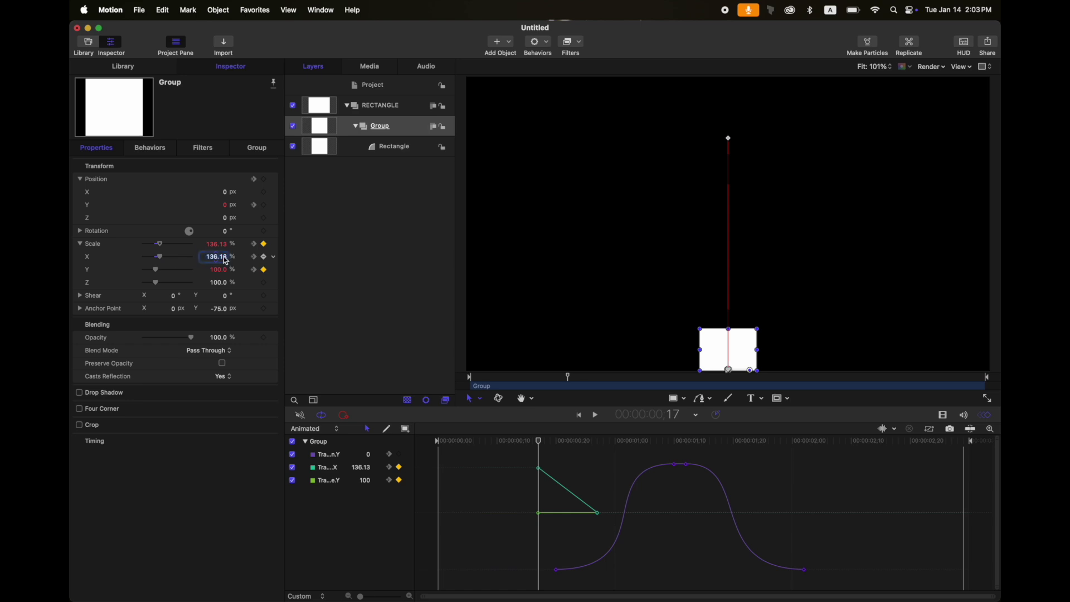
{"action": "type", "text": "150"}
{"action": "key", "text": "Return"}
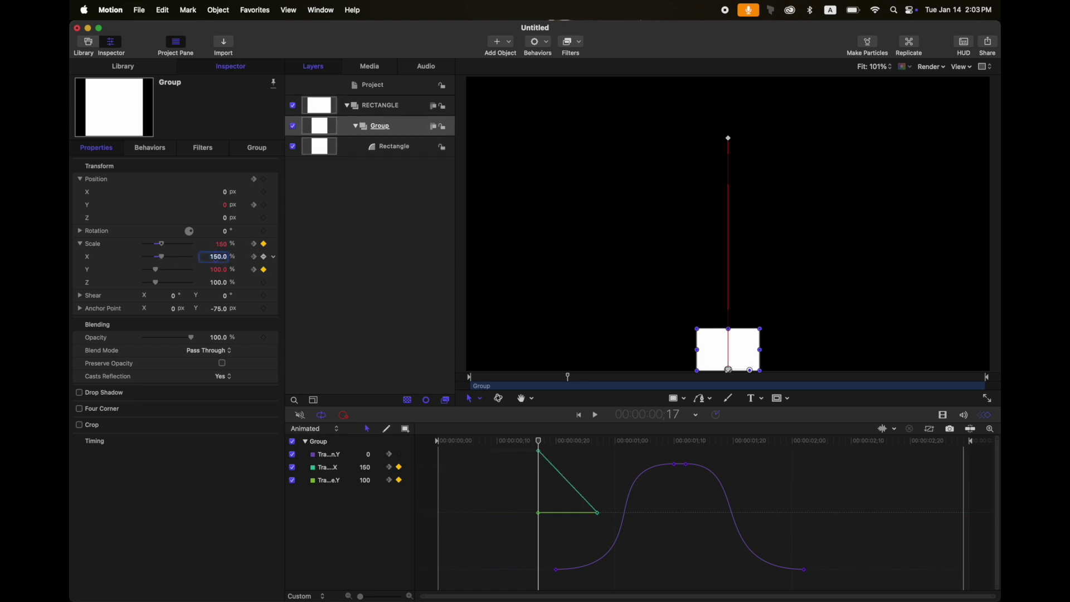
{"action": "left_click", "coordinate": [221, 273]}
{"action": "type", "text": "50"}
{"action": "key", "text": "Return"}
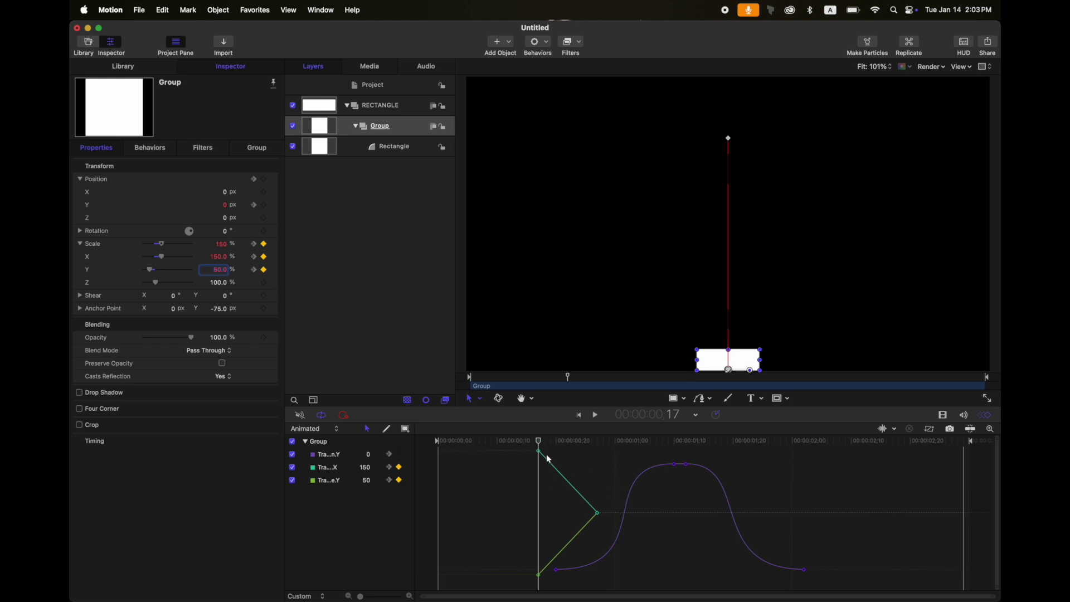
Add Scale X and Scale Y keyframes at 100% for the inner group at 1;11 and 1;29.
{"action": "left_click_drag", "start_coordinate": [539, 445], "coordinate": [680, 440]}
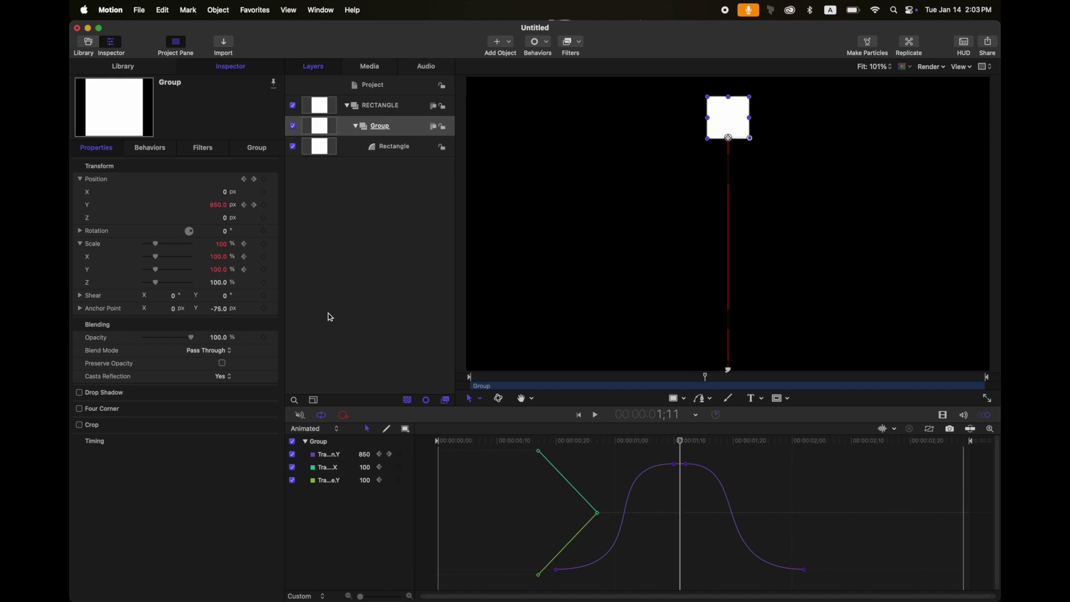
{"action": "left_click", "coordinate": [264, 244]}
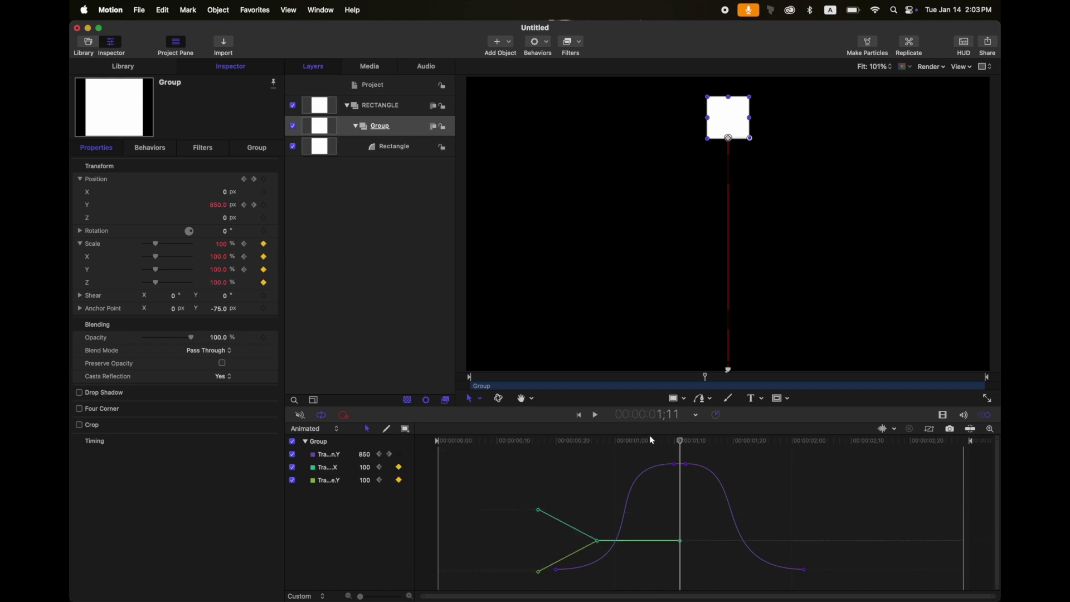
{"action": "left_click", "coordinate": [757, 443]}
{"action": "left_click_drag", "start_coordinate": [764, 444], "coordinate": [789, 448]}
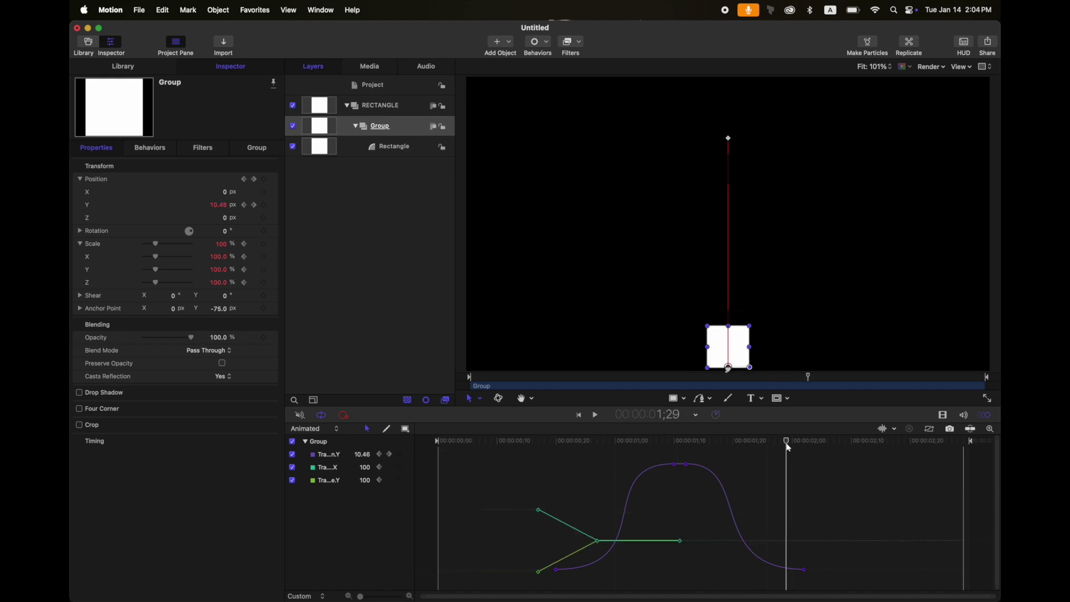
{"action": "left_click", "coordinate": [264, 257]}
{"action": "left_click", "coordinate": [268, 270]}
Keyframe the landing squash ten frames on at Scale X 180% and Scale Y 20%, restore 100% after another ten, and shift these keyframes two frames earlier.
{"action": "key", "text": "shift+Right"}
{"action": "mouse_move", "coordinate": [220, 257]}
{"action": "left_mouse_down"}
{"action": "mouse_move", "coordinate": [220, 226]}
{"action": "mouse_move", "coordinate": [222, 262]}
{"action": "left_mouse_up"}
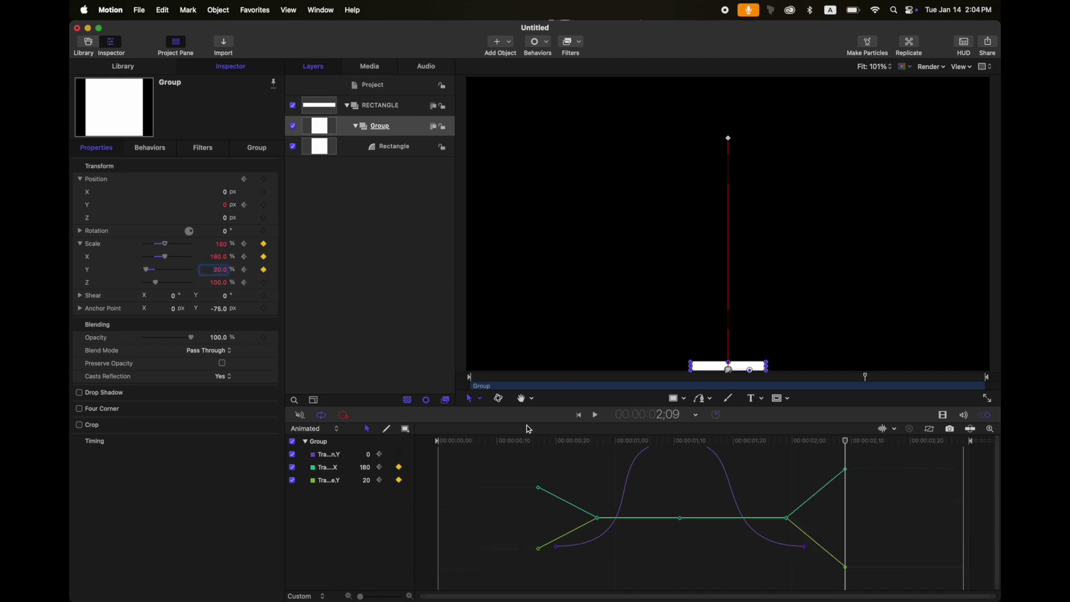
{"action": "key", "text": "shift+Right"}
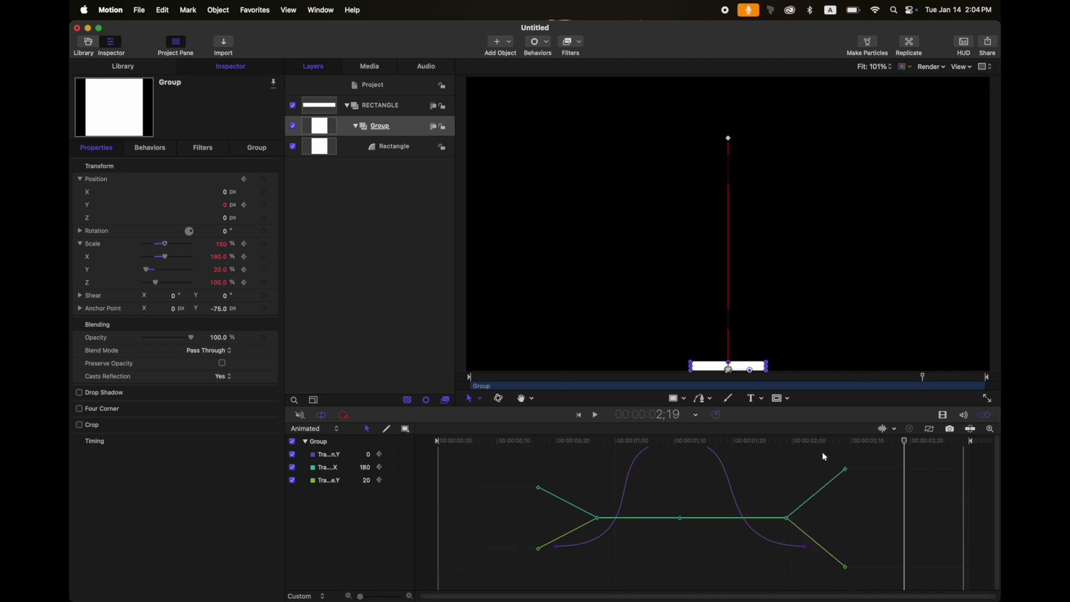
{"action": "left_click_drag", "start_coordinate": [773, 455], "coordinate": [841, 577]}
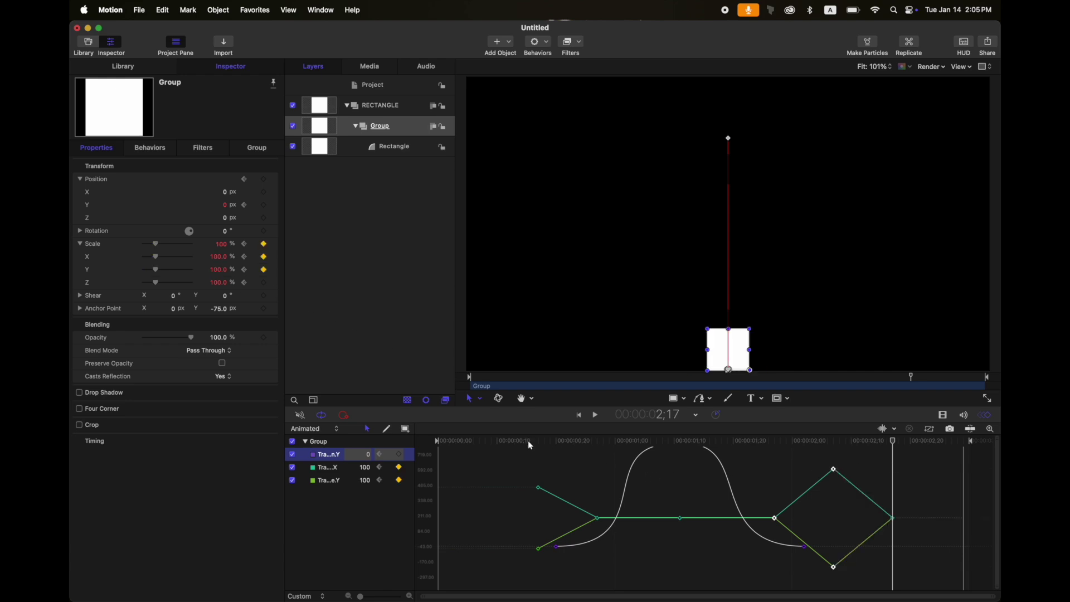
Ease the Scale X and Scale Y curves between frames 17 and 27 by extending the keyframes' tangents.
{"action": "left_click_drag", "start_coordinate": [527, 440], "coordinate": [533, 438]}
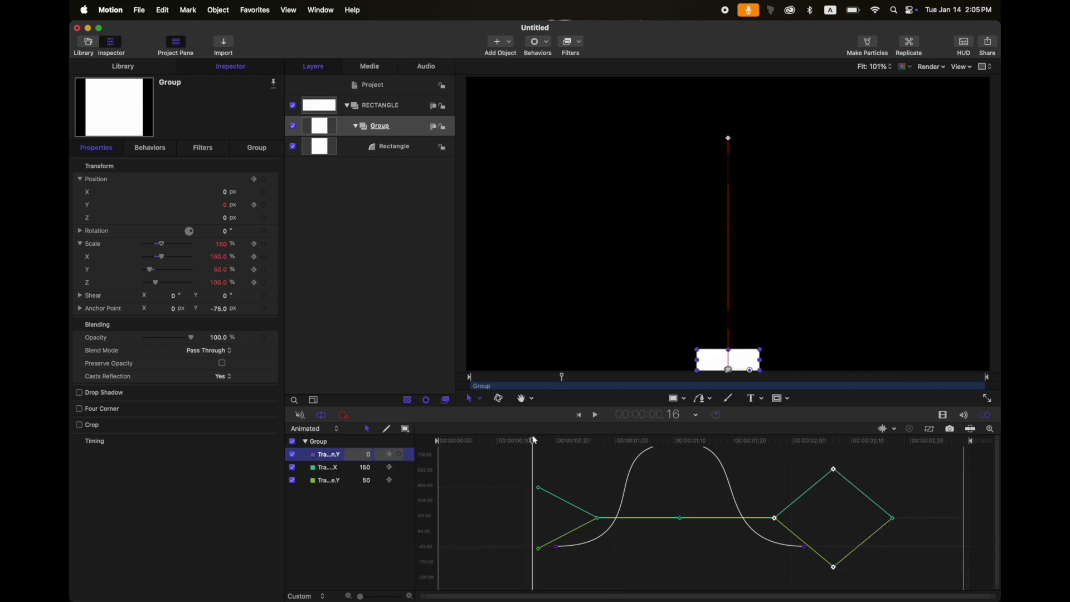
{"action": "left_click_drag", "start_coordinate": [521, 475], "coordinate": [578, 548]}
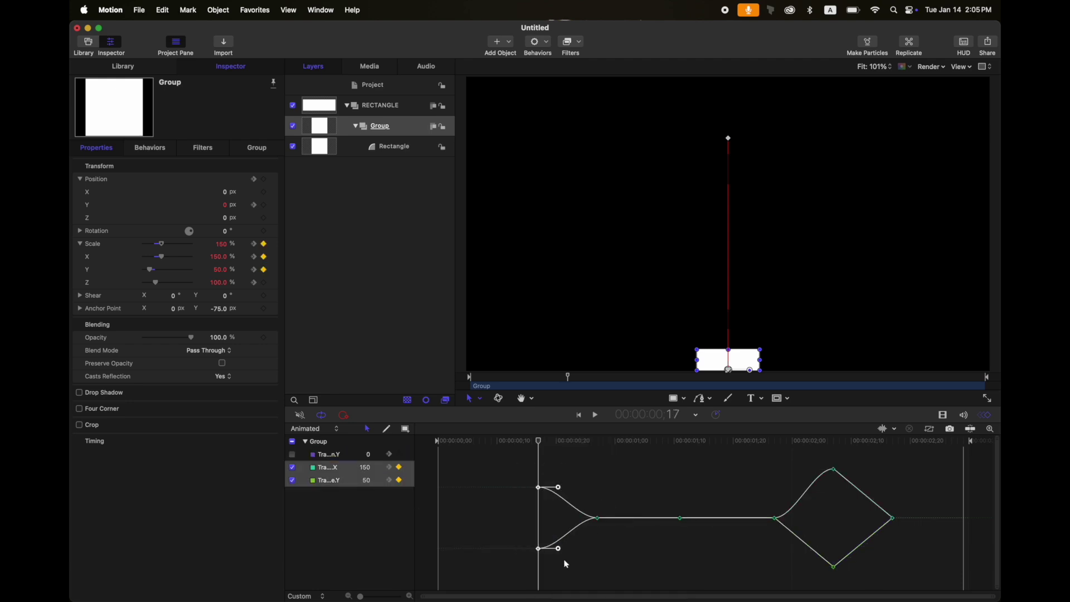
{"action": "left_click_drag", "start_coordinate": [616, 508], "coordinate": [582, 529]}
{"action": "left_click_drag", "start_coordinate": [578, 518], "coordinate": [545, 520]}
Isolate the Scale Y curve and smooth its landing squash with eased keyframe tangents.
{"action": "left_click_drag", "start_coordinate": [513, 440], "coordinate": [904, 487]}
{"action": "left_click", "coordinate": [335, 480]}
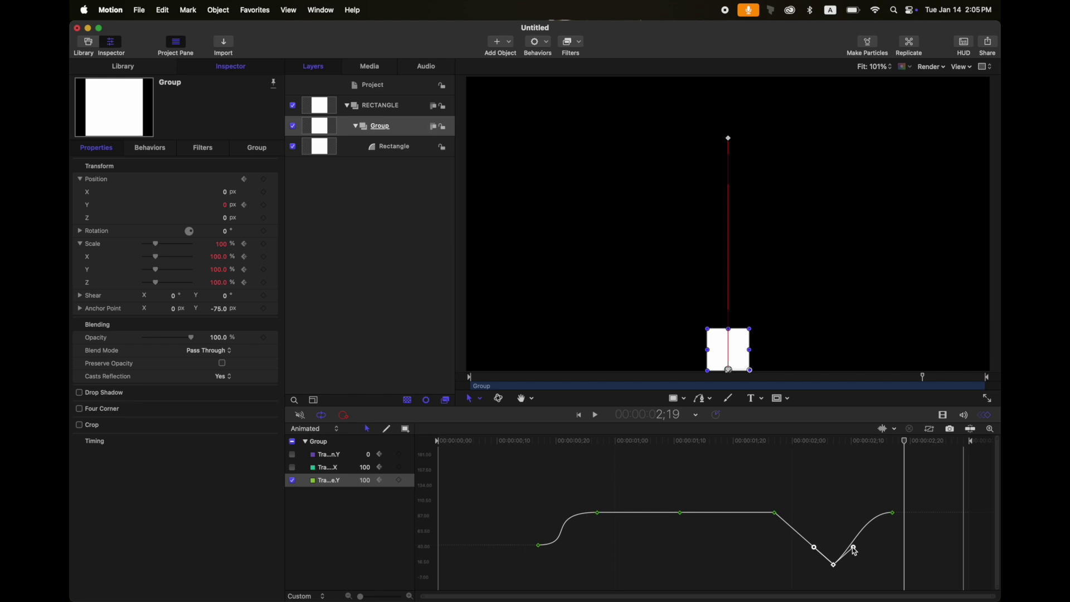
{"action": "right_click", "coordinate": [745, 512]}
{"action": "left_click", "coordinate": [774, 527]}
Isolate the Scale X curve and smooth its landing squash with flat tangents at the peak and end keyframes.
{"action": "left_click", "coordinate": [292, 468]}
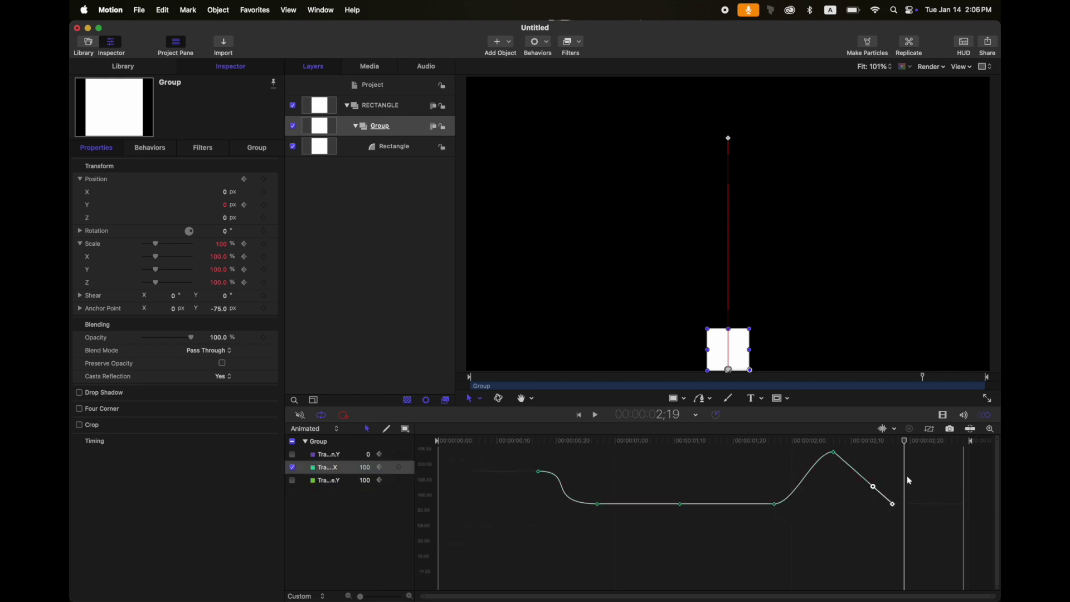
{"action": "right_click", "coordinate": [872, 487]}
{"action": "left_click", "coordinate": [903, 508]}
{"action": "left_click", "coordinate": [833, 452]}
{"action": "left_click_drag", "start_coordinate": [853, 469], "coordinate": [860, 452]}
{"action": "left_click", "coordinate": [774, 504]}
{"action": "left_click", "coordinate": [833, 452]}
Show both scale curves and adjust the easing tangents of their 1;27 keyframes.
{"action": "left_click", "coordinate": [292, 480]}
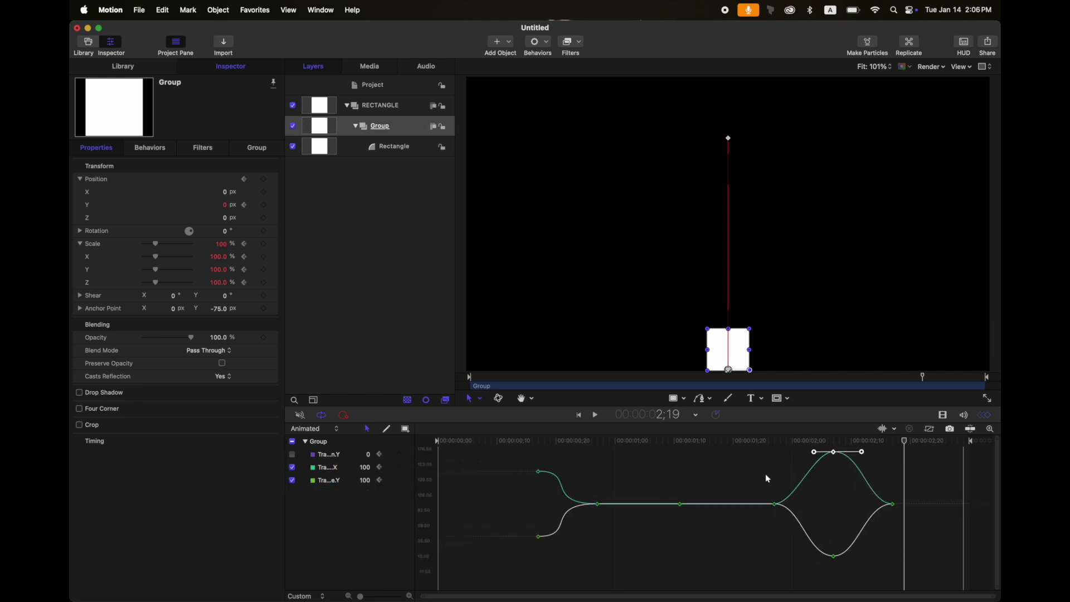
{"action": "left_click", "coordinate": [292, 480]}
{"action": "left_click", "coordinate": [774, 503]}
{"action": "left_click", "coordinate": [292, 480]}
{"action": "left_click", "coordinate": [785, 440]}
{"action": "left_click_drag", "start_coordinate": [792, 468], "coordinate": [752, 530]}
{"action": "mouse_move", "coordinate": [799, 504]}
{"action": "left_mouse_down"}
{"action": "mouse_move", "coordinate": [822, 505]}
{"action": "mouse_move", "coordinate": [799, 504]}
{"action": "left_mouse_up"}
{"action": "key", "text": "shift+k"}
Lengthen the tangents of both scale curves at 2;07 and 2;17, and play back the animation.
{"action": "left_click_drag", "start_coordinate": [850, 447], "coordinate": [824, 562]}
{"action": "left_click_drag", "start_coordinate": [814, 451], "coordinate": [844, 443]}
{"action": "left_click_drag", "start_coordinate": [912, 495], "coordinate": [885, 511]}
{"action": "left_click_drag", "start_coordinate": [872, 504], "coordinate": [848, 504]}
{"action": "left_click_drag", "start_coordinate": [823, 447], "coordinate": [850, 558]}
{"action": "left_click_drag", "start_coordinate": [857, 555], "coordinate": [879, 556]}
{"action": "key", "text": "space"}
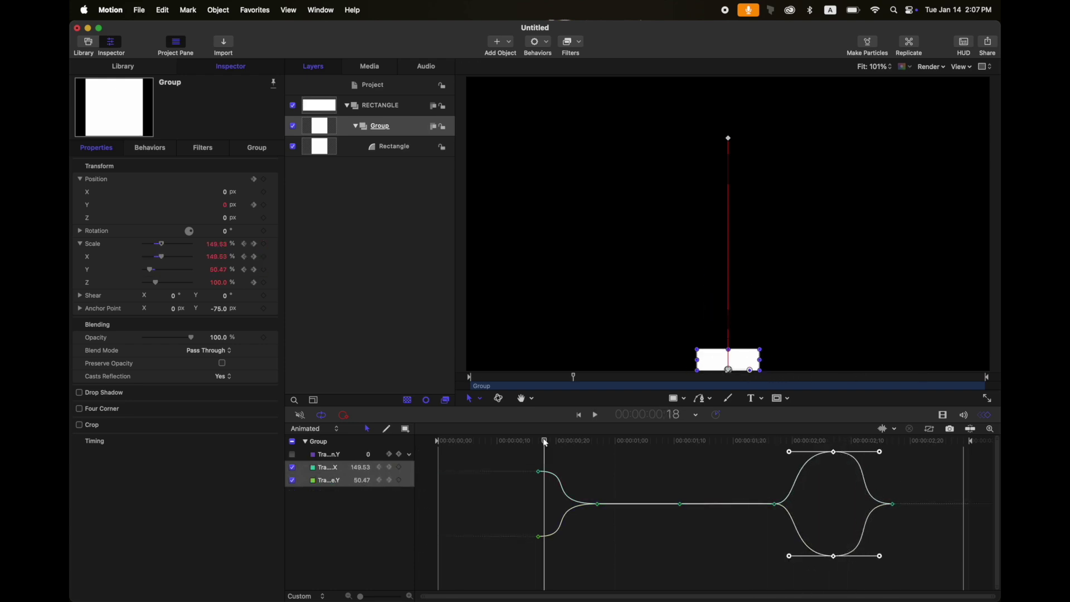
{"action": "key", "text": "space"}
Keyframe the inner group's Scale X and Scale Y at 100% at frame 7, before the first squash.
{"action": "left_click", "coordinate": [540, 443]}
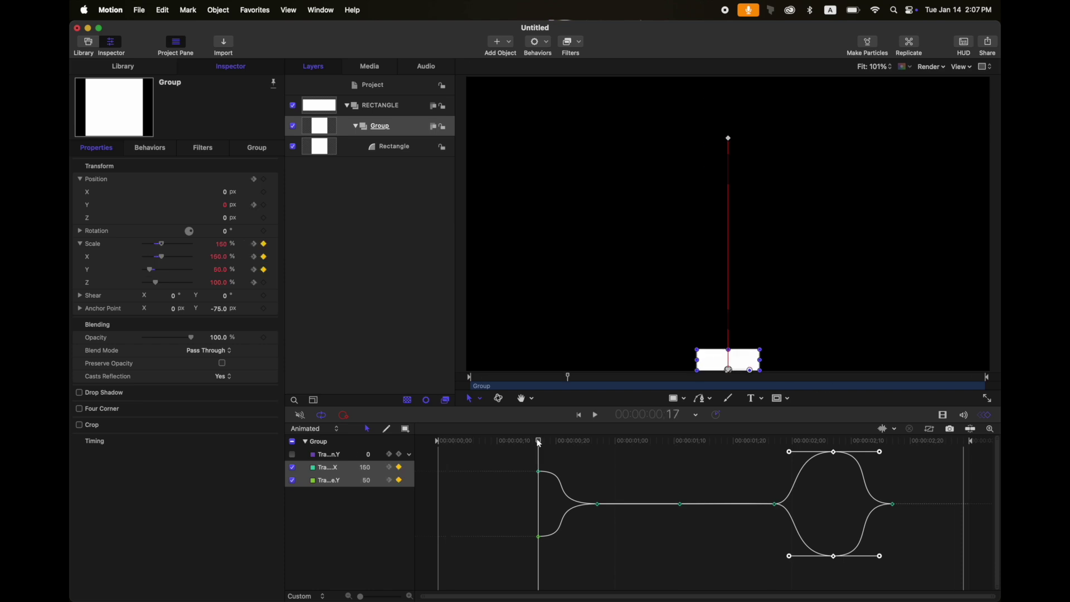
{"action": "mouse_move", "coordinate": [540, 444]}
{"action": "left_mouse_down"}
{"action": "mouse_move", "coordinate": [522, 442]}
{"action": "mouse_move", "coordinate": [537, 447]}
{"action": "left_mouse_up"}
{"action": "key", "text": "shift+Left"}
{"action": "double_click", "coordinate": [222, 257]}
{"action": "type", "text": "10"}
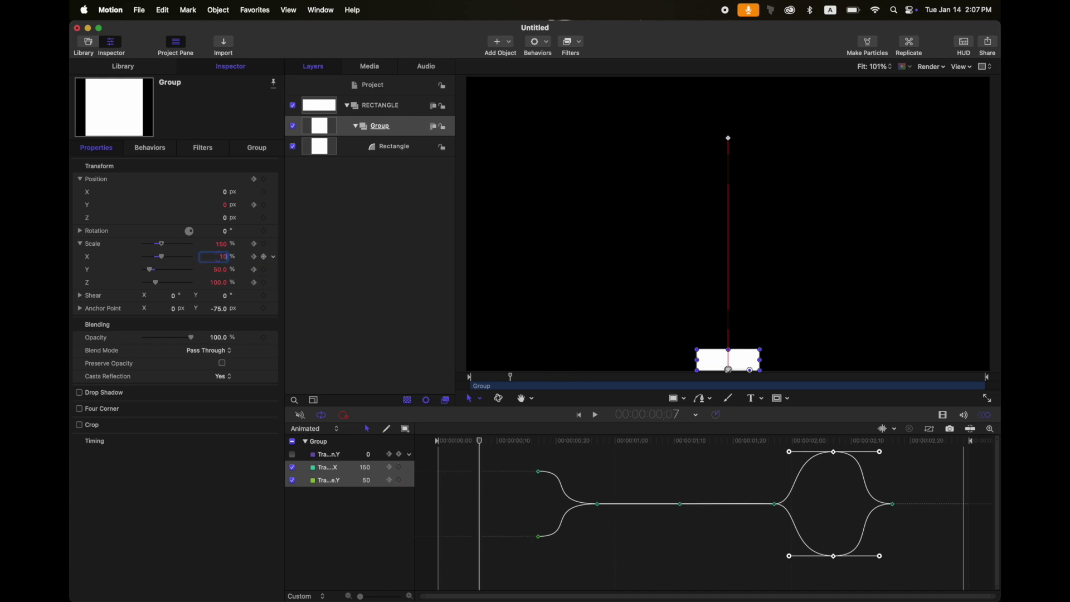
{"action": "type", "text": "0"}
{"action": "key", "text": "Tab"}
{"action": "type", "text": "100"}
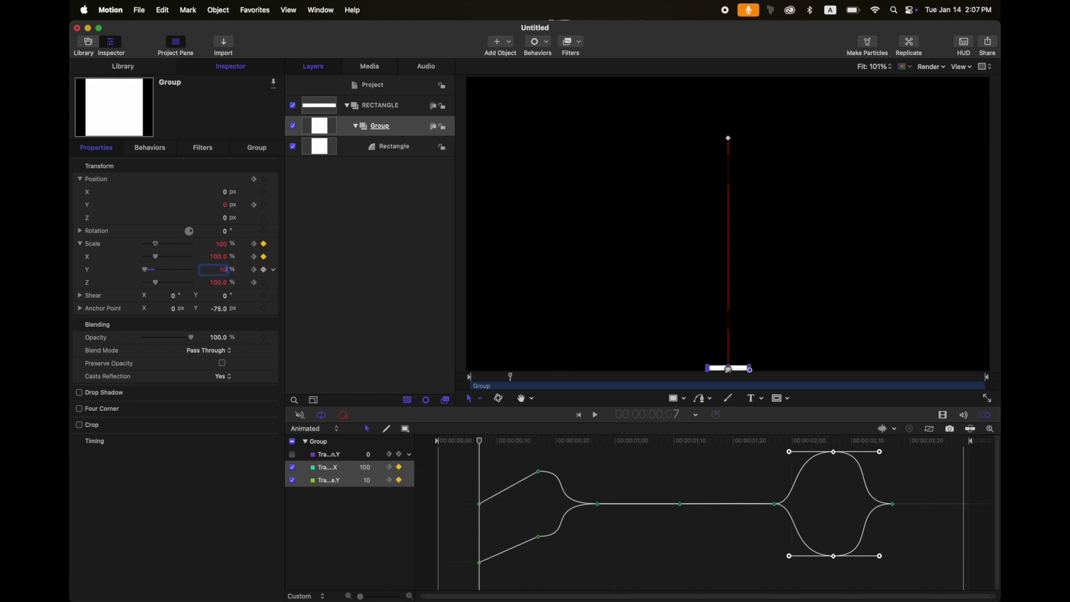
{"action": "key", "text": "Return"}
Ease the Scale X curve out of its frame 7 keyframe and undo the removal of the frame 17 keyframe.
{"action": "left_click", "coordinate": [292, 480]}
{"action": "left_click", "coordinate": [329, 467]}
{"action": "left_click_drag", "start_coordinate": [499, 494], "coordinate": [506, 504]}
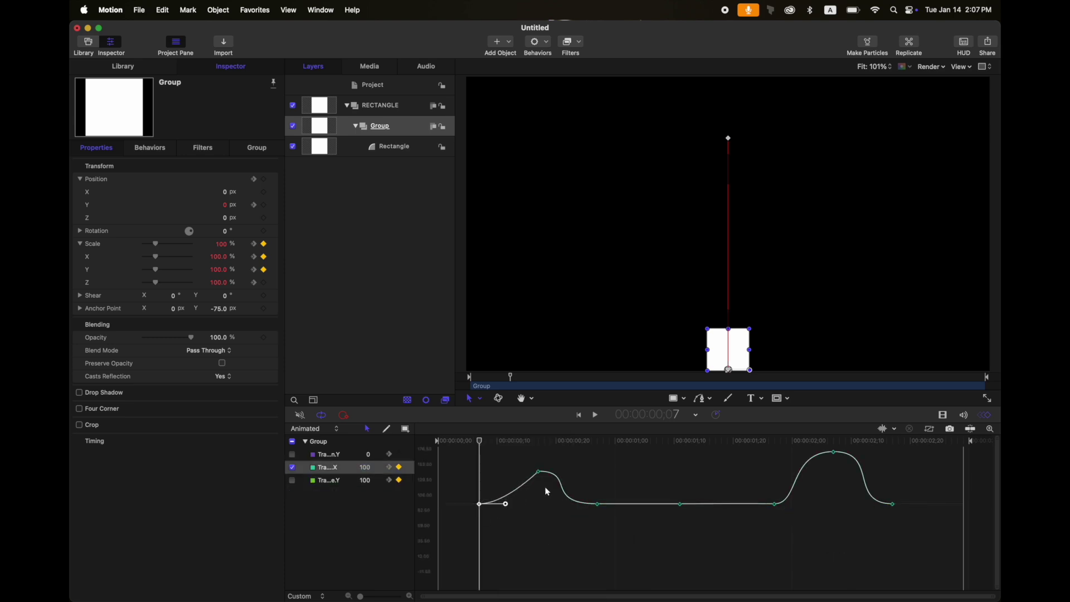
{"action": "left_click", "coordinate": [538, 441]}
{"action": "left_click", "coordinate": [263, 257]}
{"action": "key", "text": "super+z"}
Restore the removed Scale Y keyframe at frame 17 and ease the curve out of its frame 7 keyframe.
{"action": "left_click", "coordinate": [292, 467]}
{"action": "left_click", "coordinate": [292, 479]}
{"action": "left_click", "coordinate": [264, 269]}
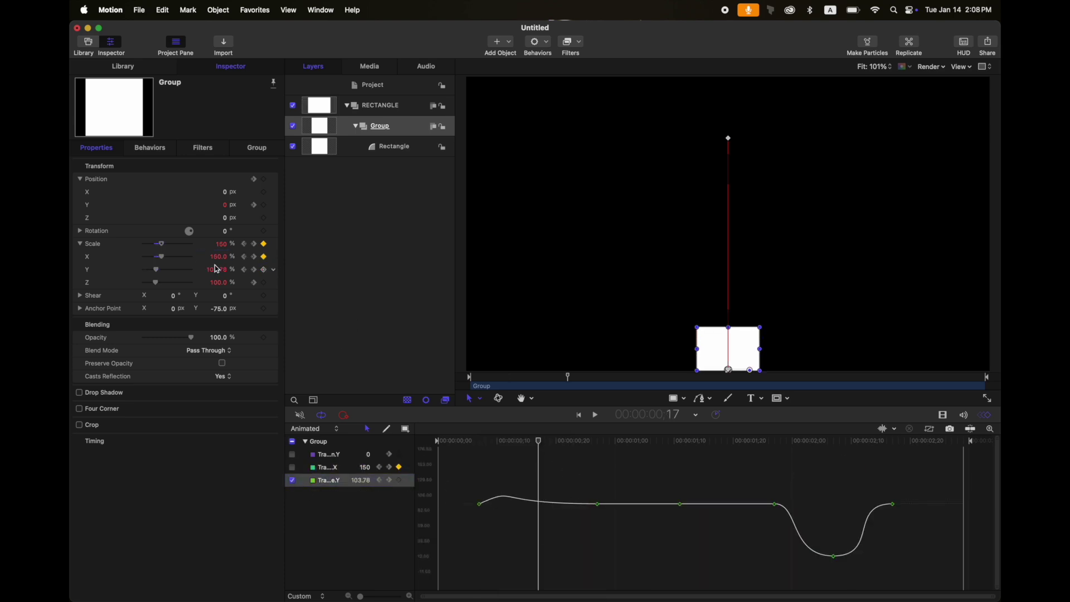
{"action": "key", "text": "super+z"}
{"action": "left_click", "coordinate": [479, 504]}
{"action": "left_click_drag", "start_coordinate": [500, 495], "coordinate": [504, 507]}
Flatten and extend the frame 17 tangents of both scale curves, and play back the animation.
{"action": "left_click", "coordinate": [292, 467]}
{"action": "left_click_drag", "start_coordinate": [517, 464], "coordinate": [503, 536]}
{"action": "left_click", "coordinate": [481, 440]}
{"action": "key", "text": "space"}
{"action": "key", "text": "space"}
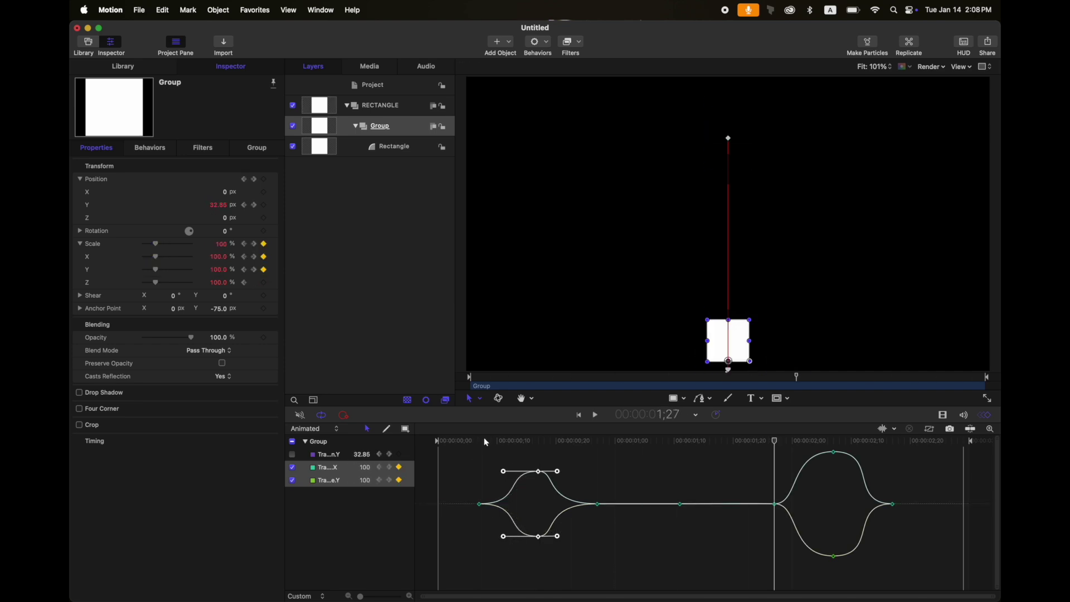
Display the Y position curve alongside the scale curves and play the animation from the start.
{"action": "left_click", "coordinate": [292, 454]}
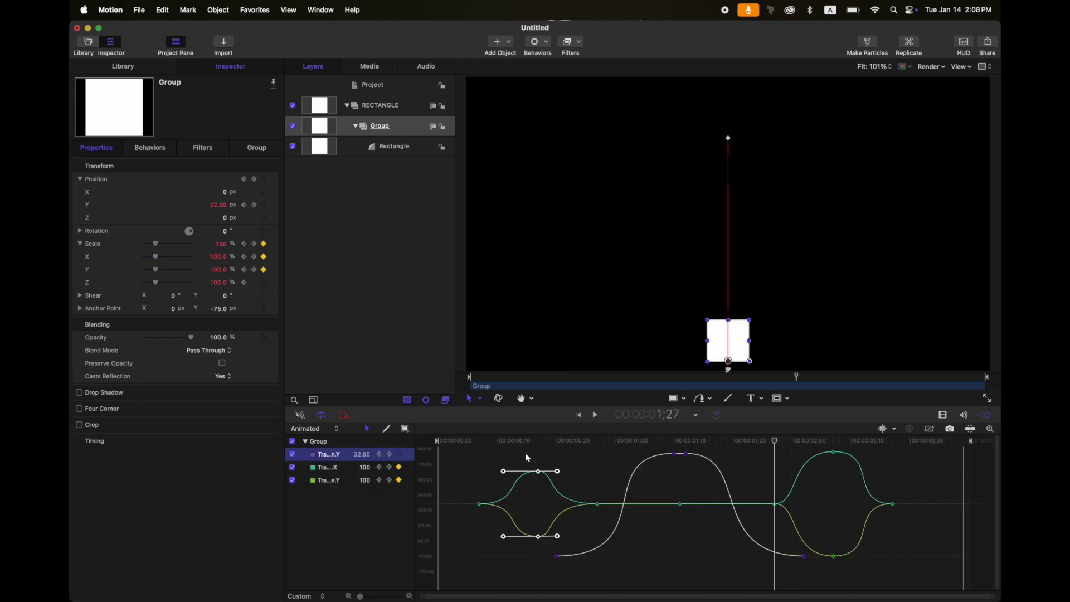
{"action": "left_click", "coordinate": [526, 454]}
{"action": "left_click_drag", "start_coordinate": [558, 439], "coordinate": [420, 441]}
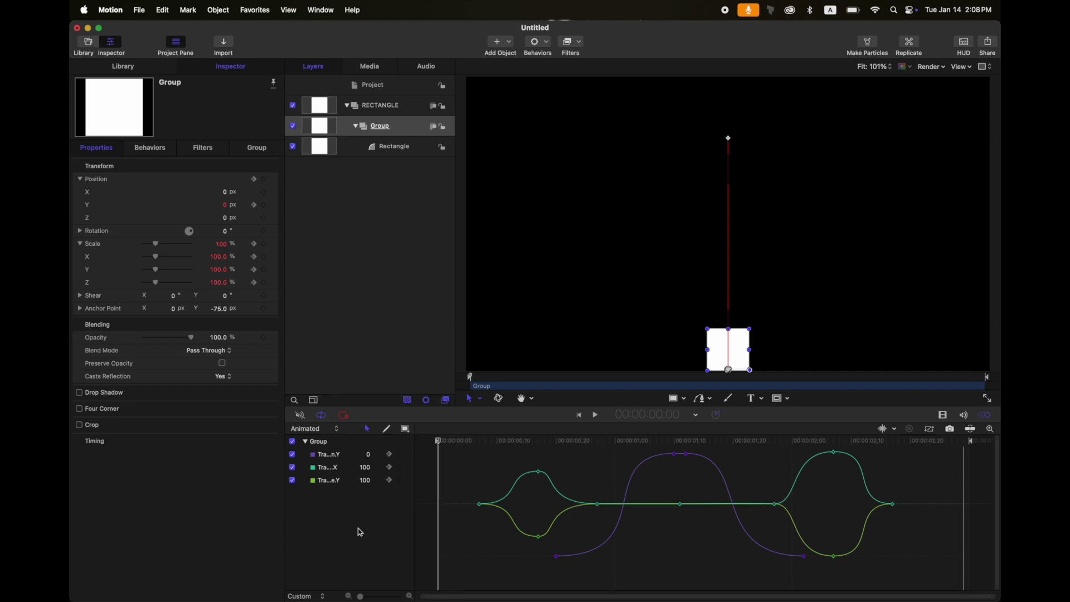
{"action": "key", "text": "space"}
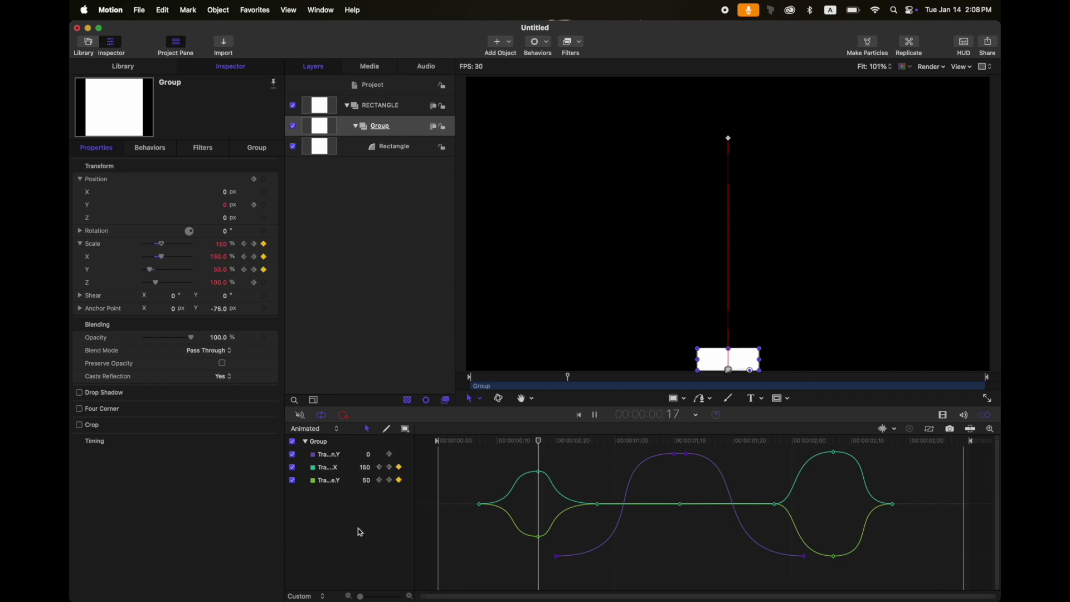
{"action": "key", "text": "space"}
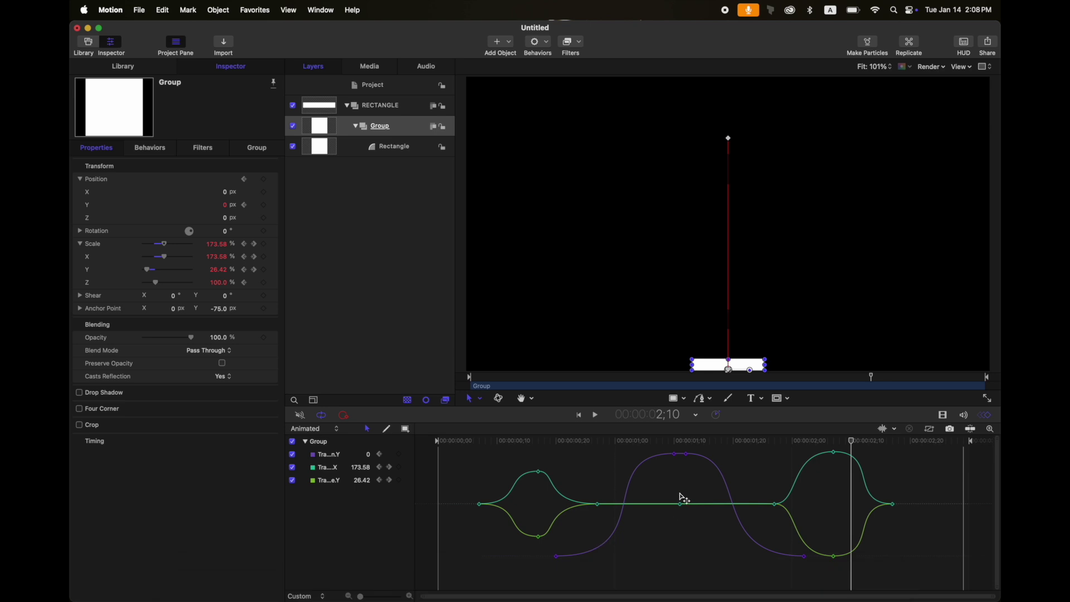
Shift the first squash's Scale X and Scale Y keyframes forward by two frames and play back the animation.
{"action": "left_click_drag", "start_coordinate": [466, 466], "coordinate": [606, 540]}
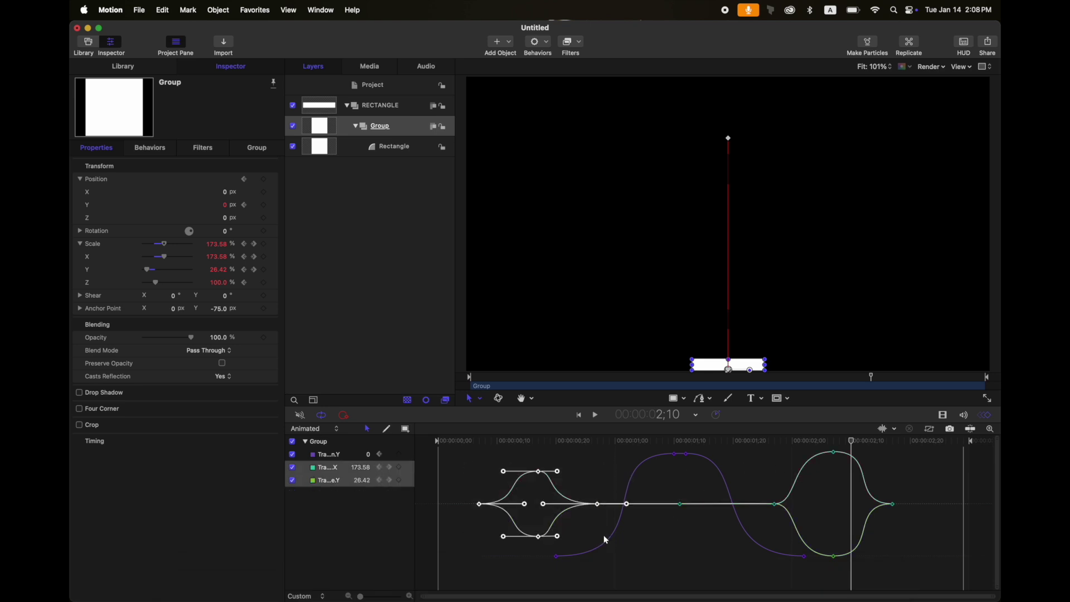
{"action": "key", "text": "alt+Right"}
{"action": "key", "text": "alt+Right"}
{"action": "key", "text": "space"}
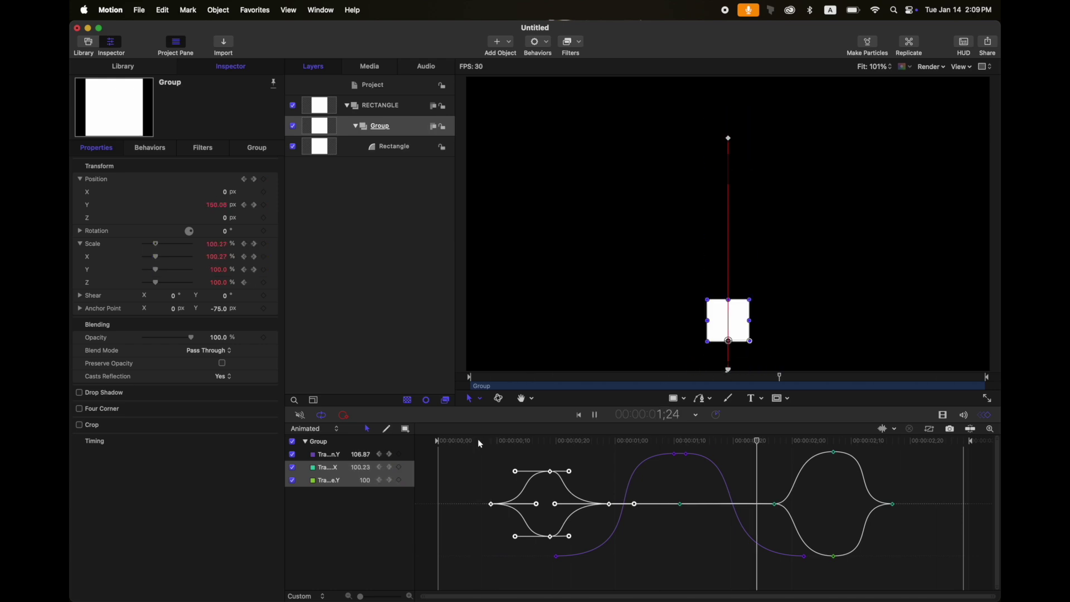
{"action": "key", "text": "space"}
Shift the landing squash's Scale X and Scale Y keyframes two frames earlier and play back the animation.
{"action": "left_click", "coordinate": [292, 454]}
{"action": "left_click", "coordinate": [939, 441]}
{"action": "left_click_drag", "start_coordinate": [916, 447], "coordinate": [763, 586]}
{"action": "key", "text": "alt+Left"}
{"action": "key", "text": "alt+Left"}
{"action": "left_click", "coordinate": [292, 454]}
{"action": "key", "text": "space"}
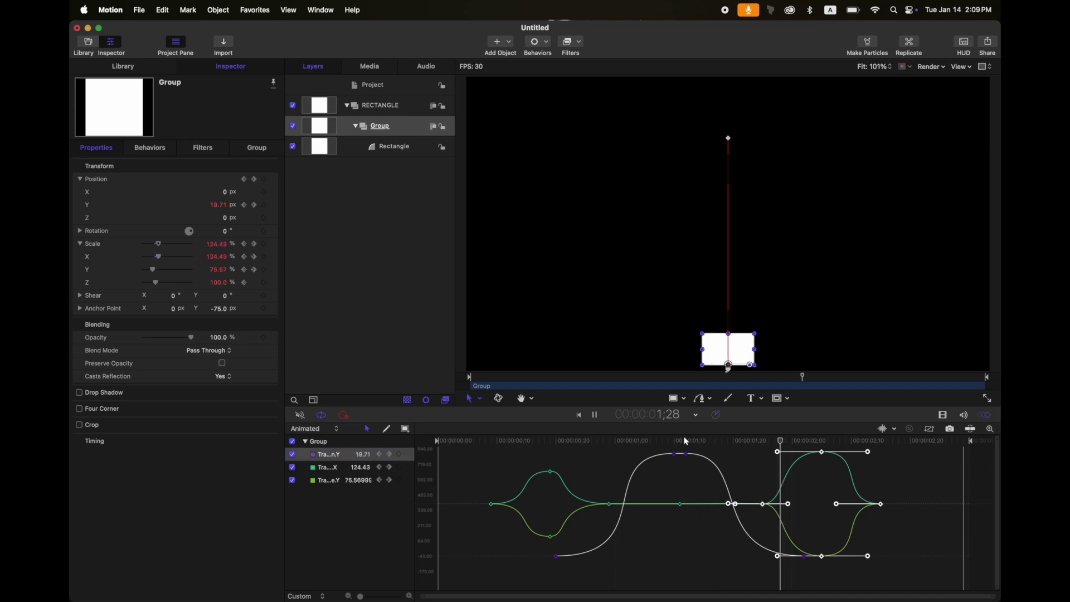
{"action": "key", "text": "space"}
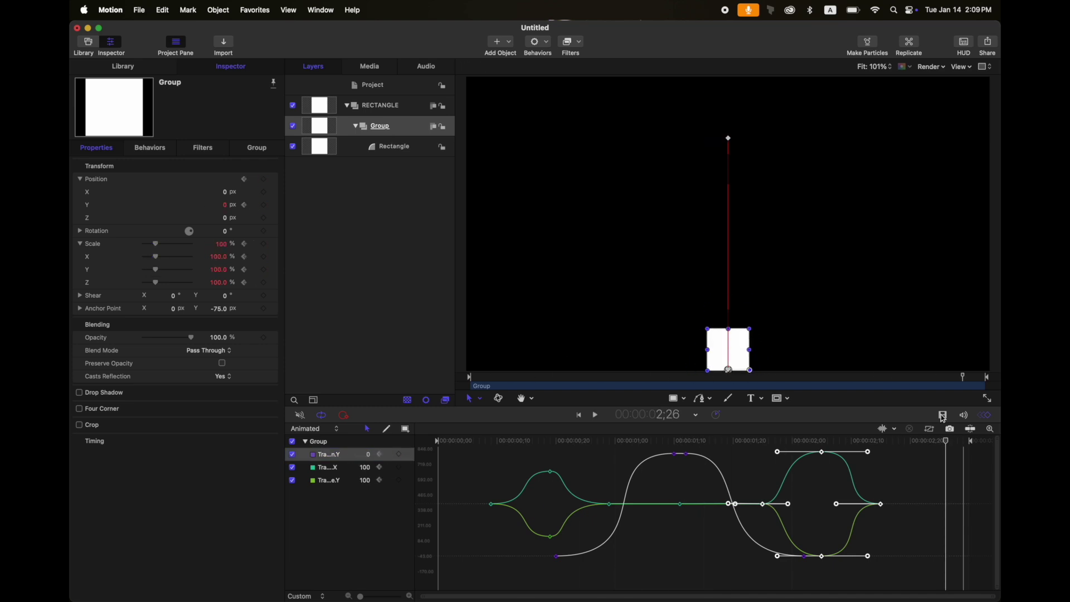
Duplicate the RECTANGLE group and rename the copy as CIRCLE.
{"action": "left_click", "coordinate": [943, 416]}
{"action": "left_click", "coordinate": [986, 416]}
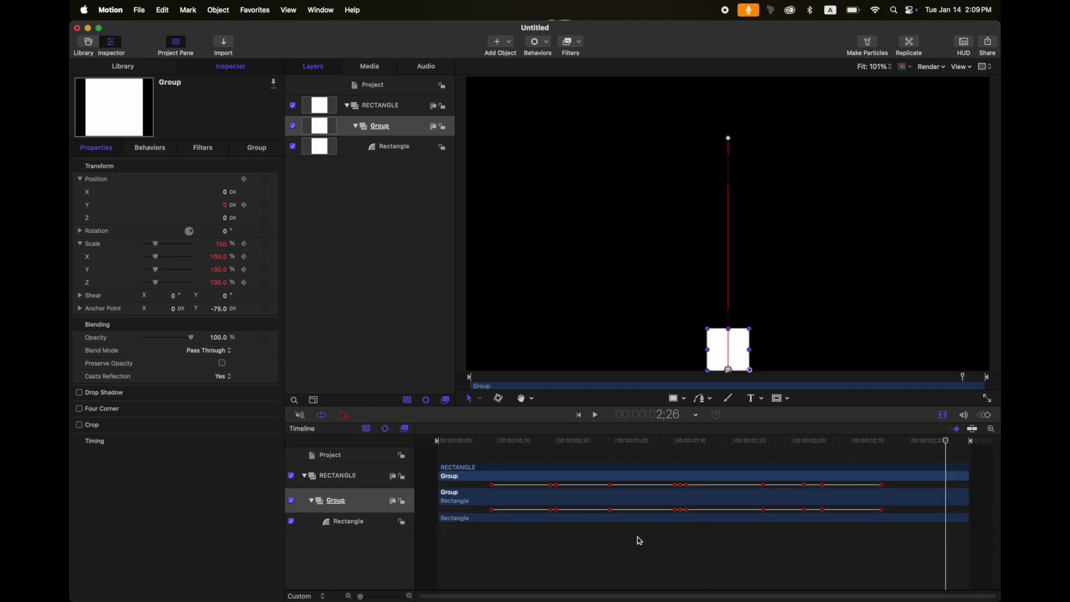
{"action": "left_click", "coordinate": [407, 113]}
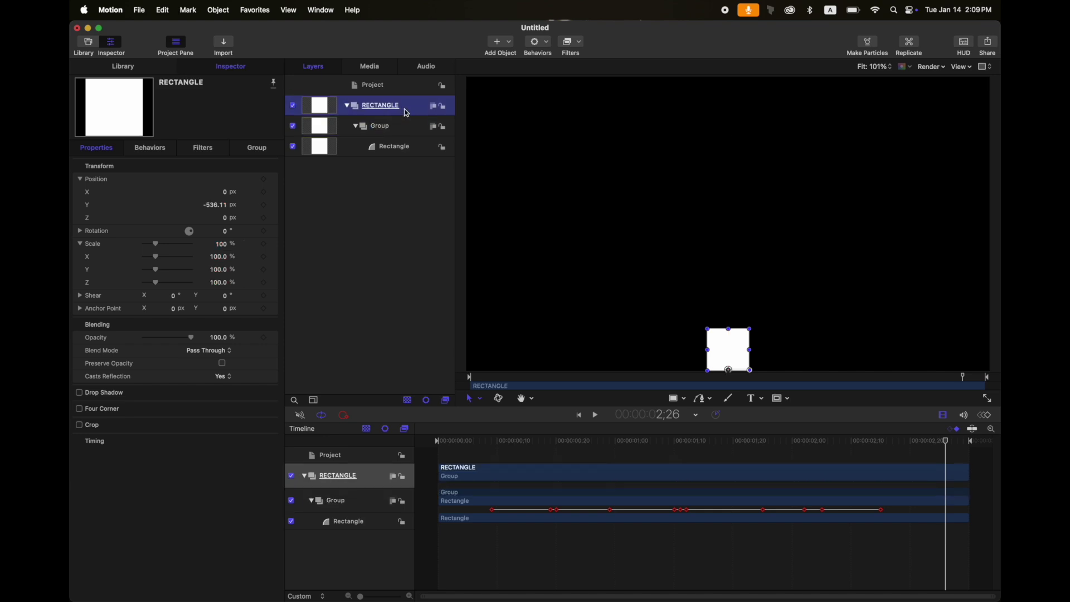
{"action": "key", "text": "super+d"}
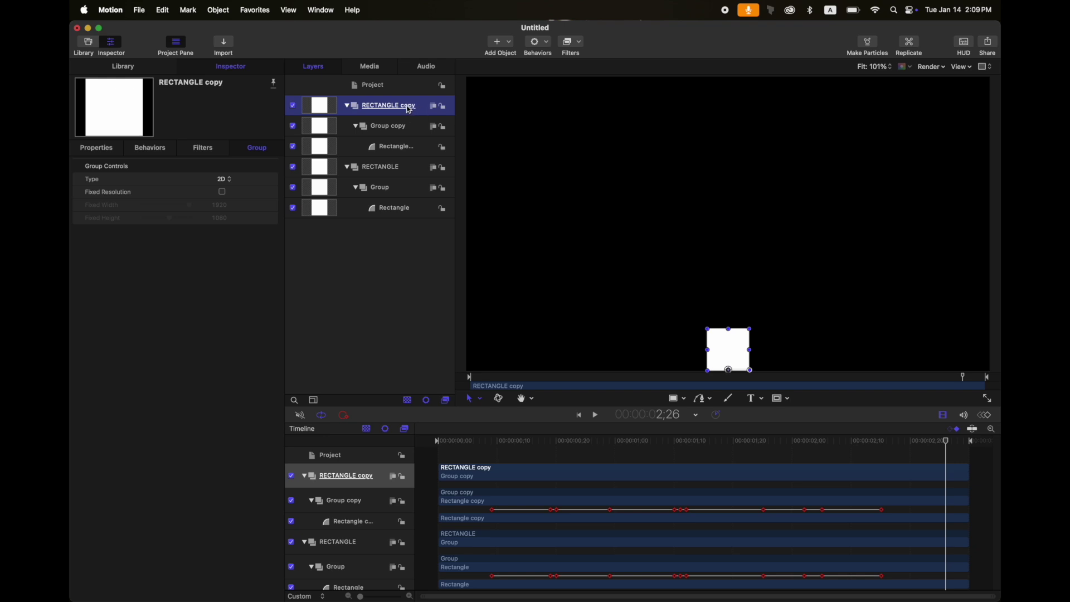
{"action": "double_click", "coordinate": [409, 106]}
{"action": "type", "text": "CIRCLE"}
{"action": "key", "text": "Return"}
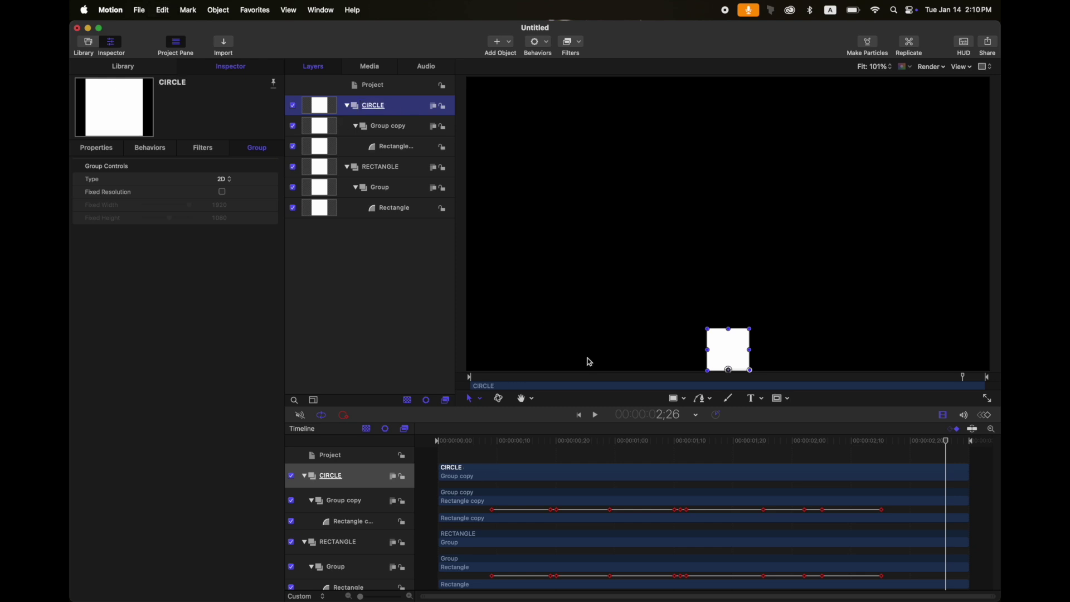
Hide the rectangle inside the CIRCLE group and draw a circle in its Group copy at the first frame.
{"action": "left_click", "coordinate": [396, 151]}
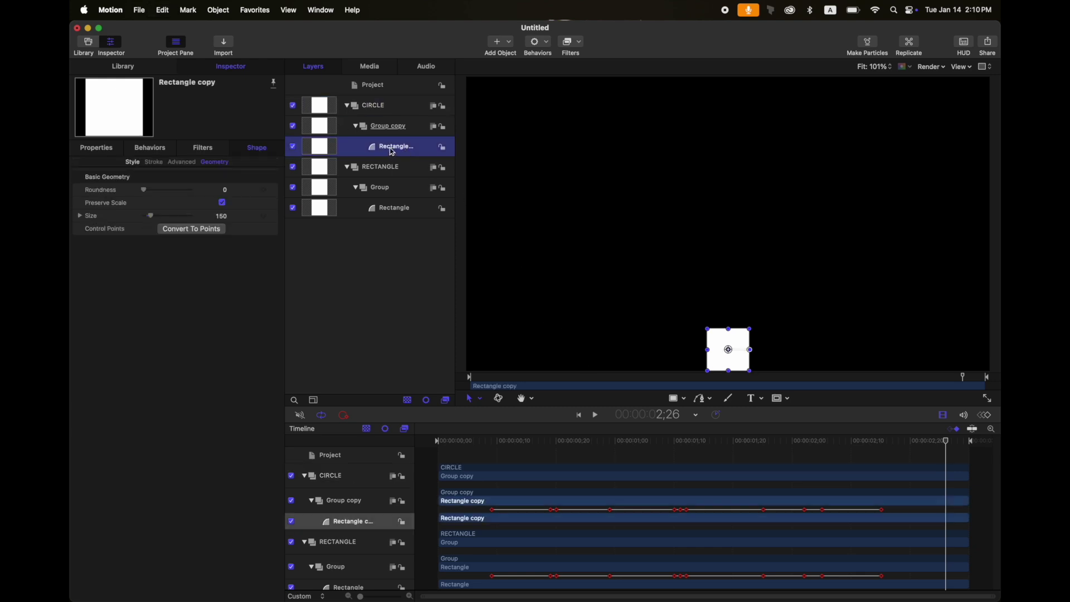
{"action": "left_click", "coordinate": [294, 148]}
{"action": "left_click", "coordinate": [398, 130]}
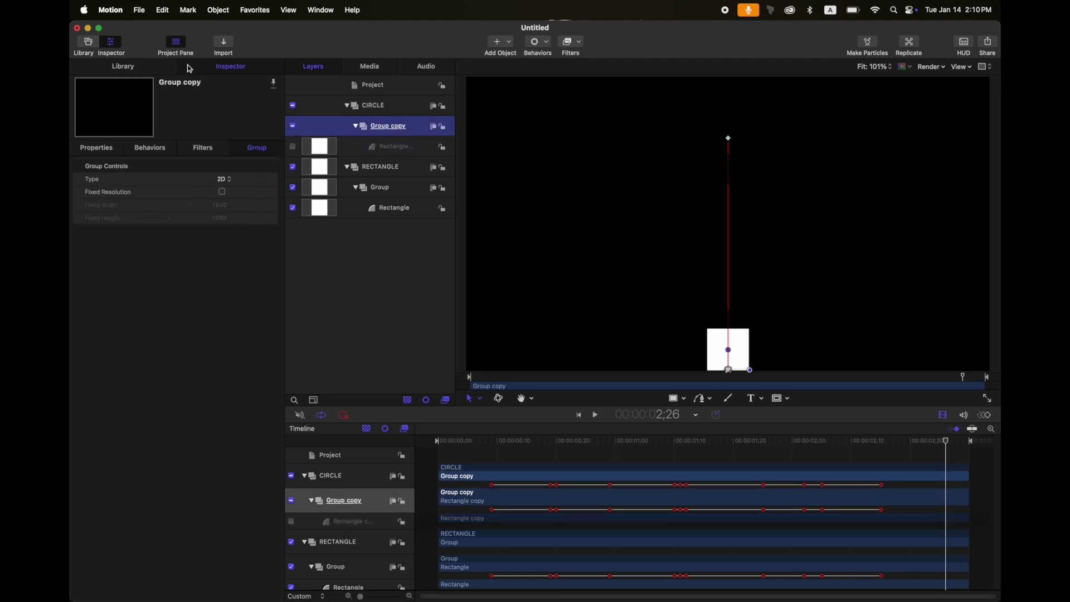
{"action": "left_click", "coordinate": [141, 75]}
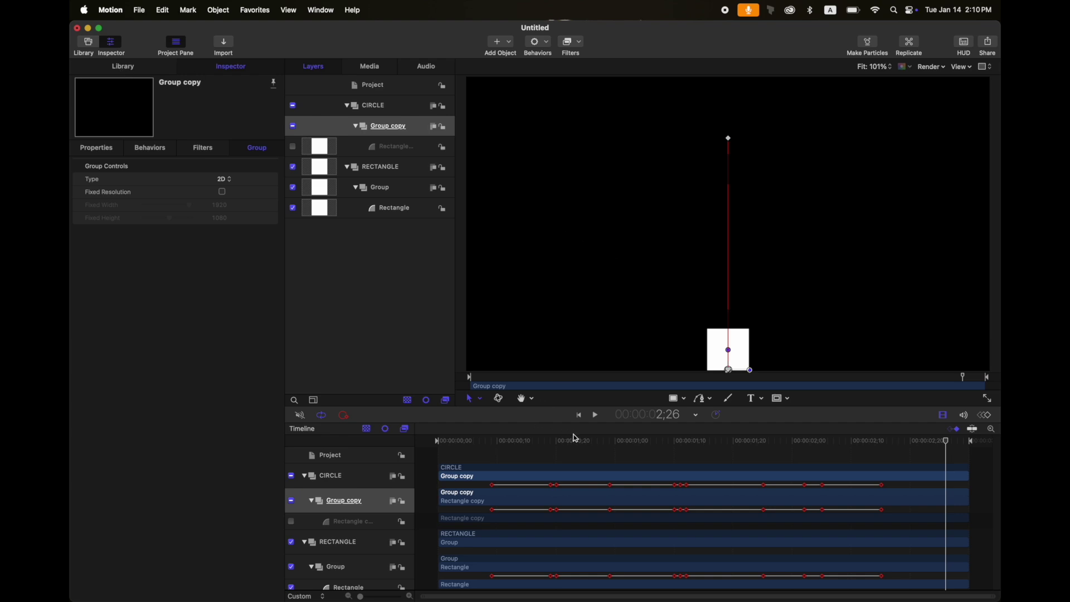
{"action": "left_click_drag", "start_coordinate": [576, 438], "coordinate": [394, 443]}
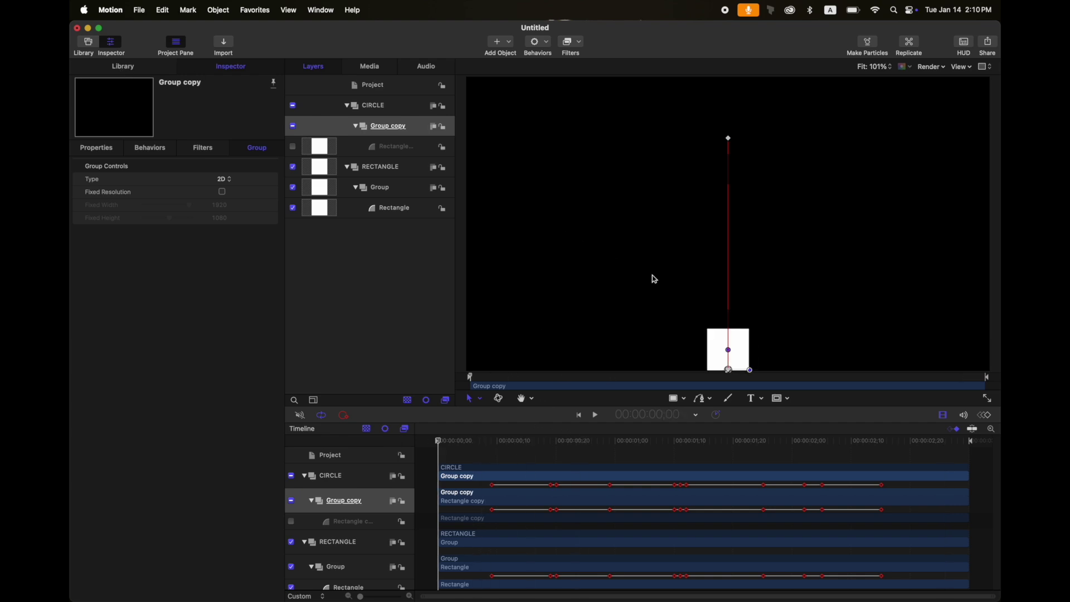
{"action": "key", "text": "c"}
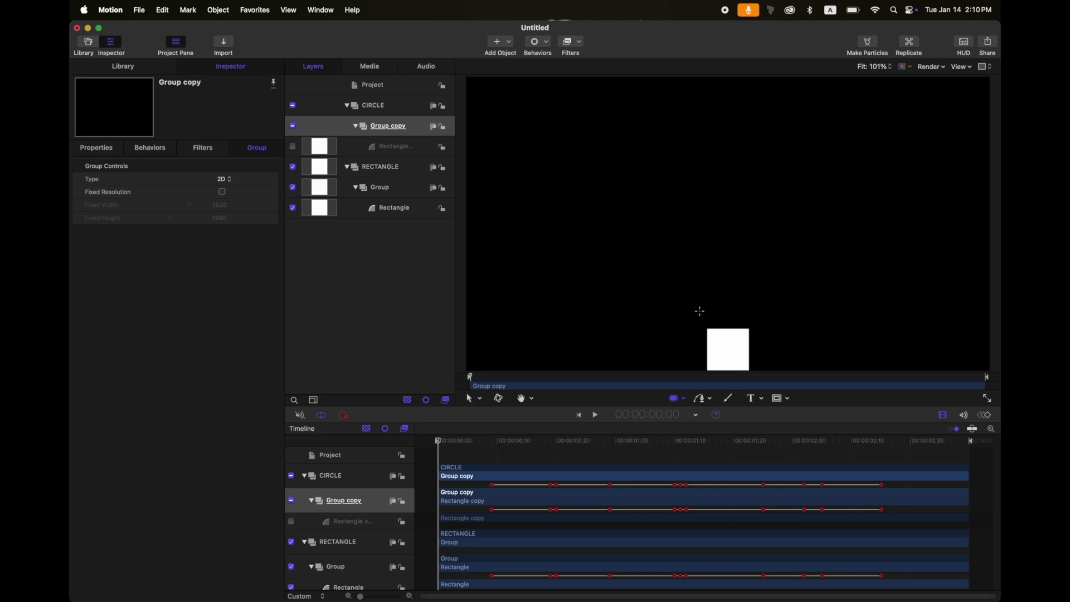
{"action": "left_click_drag", "start_coordinate": [700, 311], "coordinate": [751, 336]}
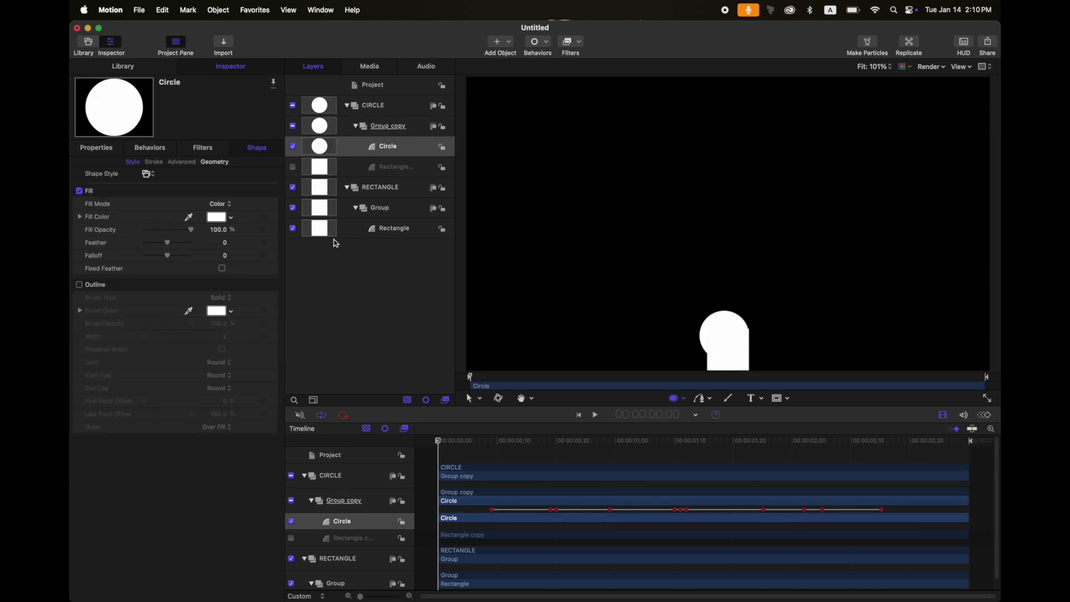
Reset the new circle's transform to centre it in its group, and collapse the CIRCLE group.
{"action": "left_click", "coordinate": [93, 150]}
{"action": "right_click", "coordinate": [274, 170]}
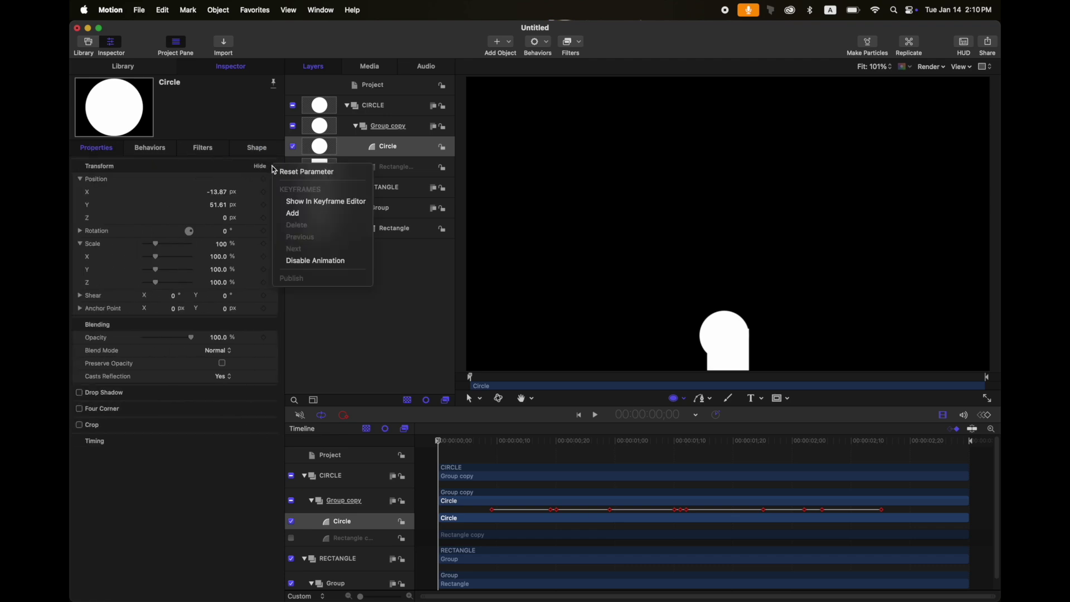
{"action": "left_click", "coordinate": [354, 109]}
{"action": "left_click", "coordinate": [402, 102]}
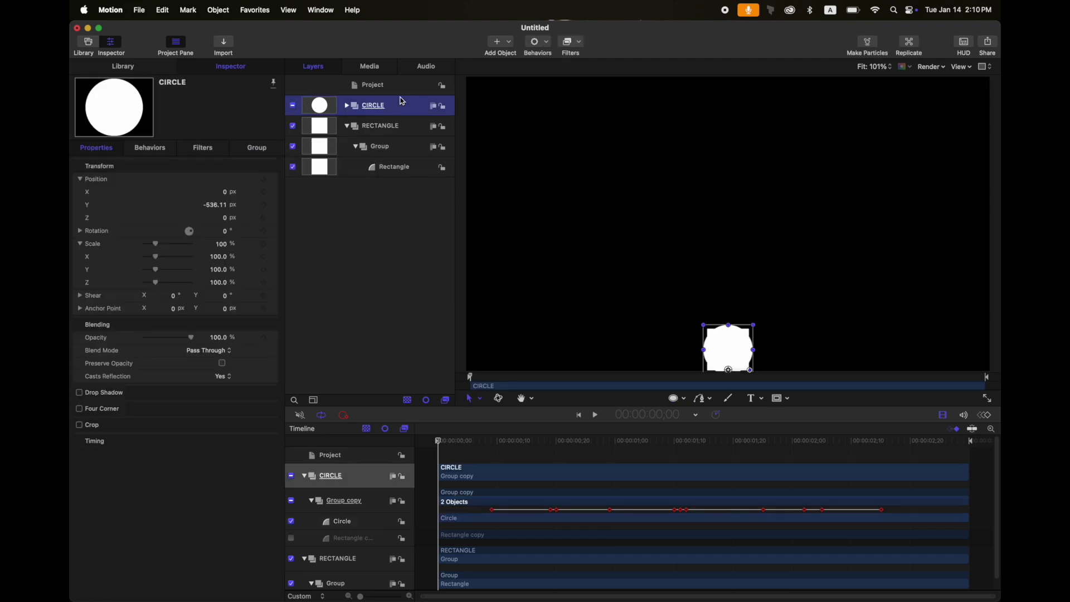
Duplicate the RECTANGLE group and rename the copy as TRIANGLE.
{"action": "left_click", "coordinate": [392, 128]}
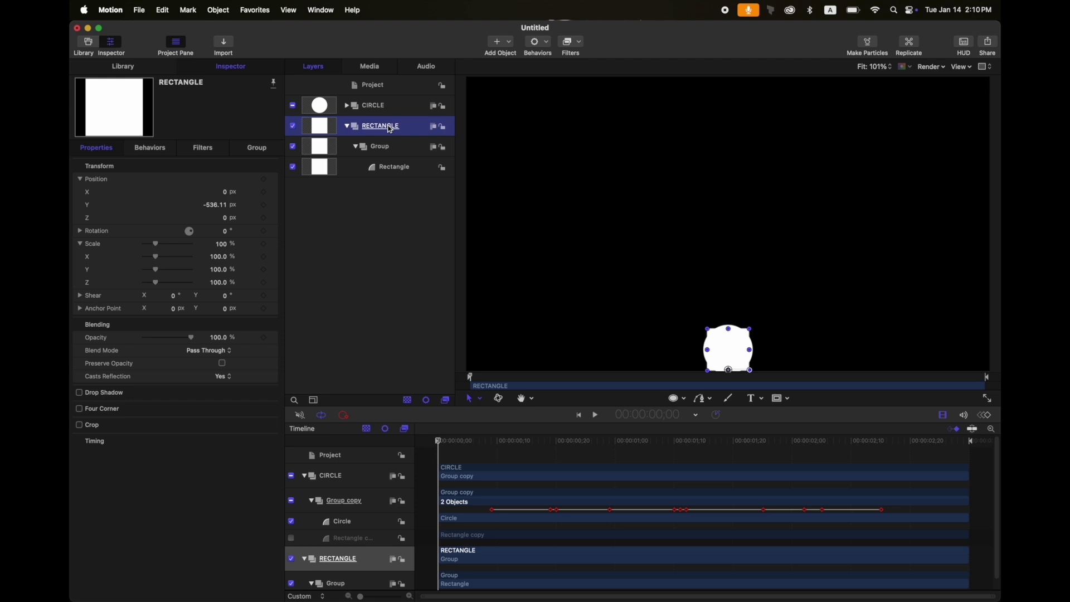
{"action": "key", "text": "super+d"}
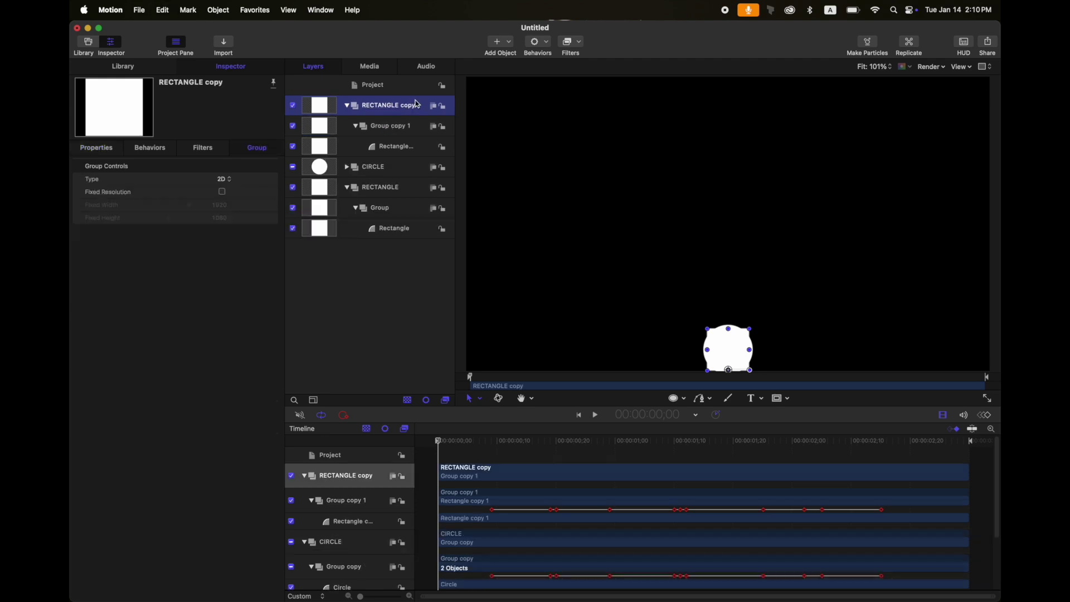
{"action": "double_click", "coordinate": [397, 107]}
{"action": "key", "text": "super+a"}
{"action": "type", "text": "TRIANGLE"}
{"action": "key", "text": "Return"}
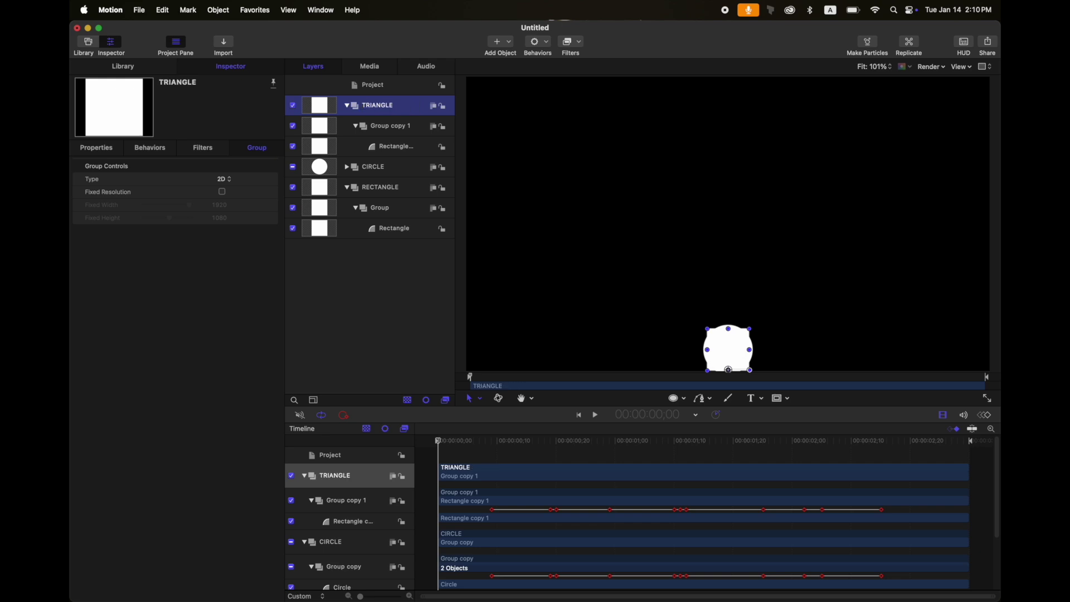
Hide the rectangle inside the TRIANGLE group and add the library's Triangle shape in its place.
{"action": "left_click", "coordinate": [379, 144]}
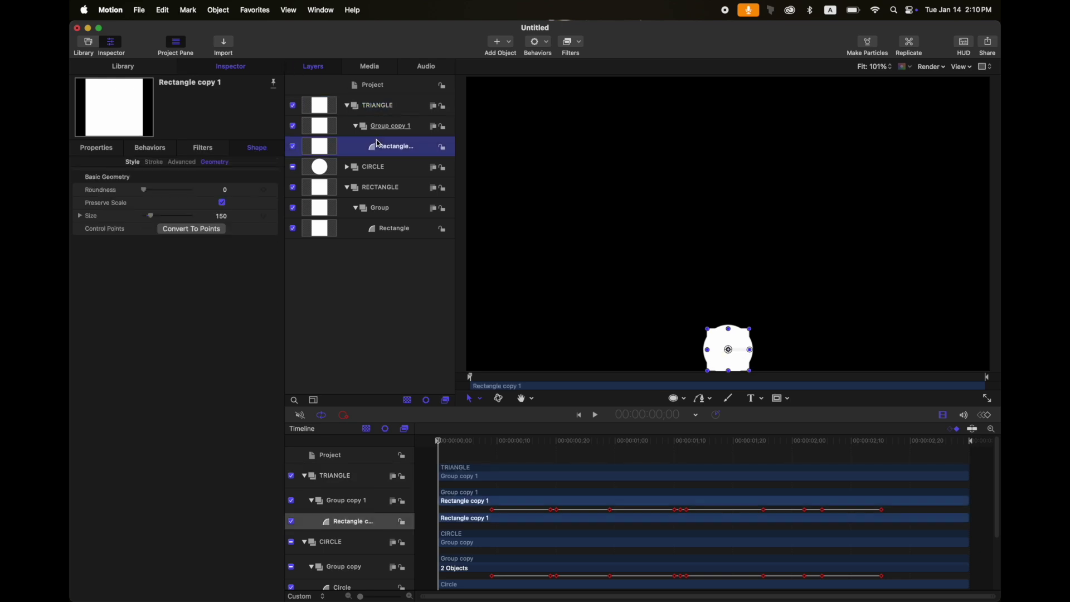
{"action": "left_click", "coordinate": [293, 148]}
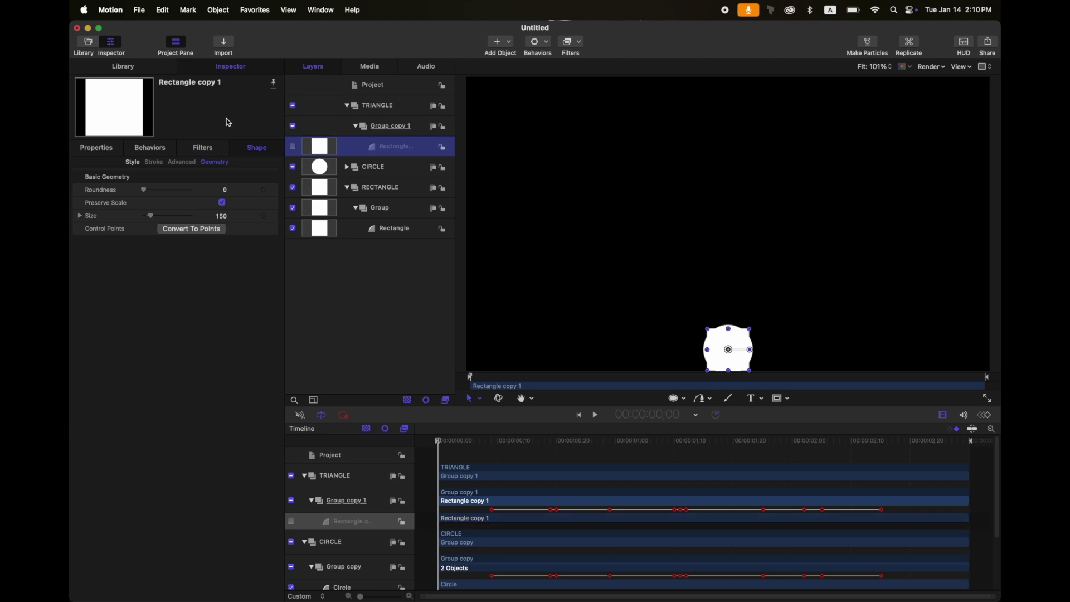
{"action": "left_click", "coordinate": [121, 70]}
{"action": "scroll", "coordinate": [101, 258], "scroll_direction": "down", "scroll_amount": 3}
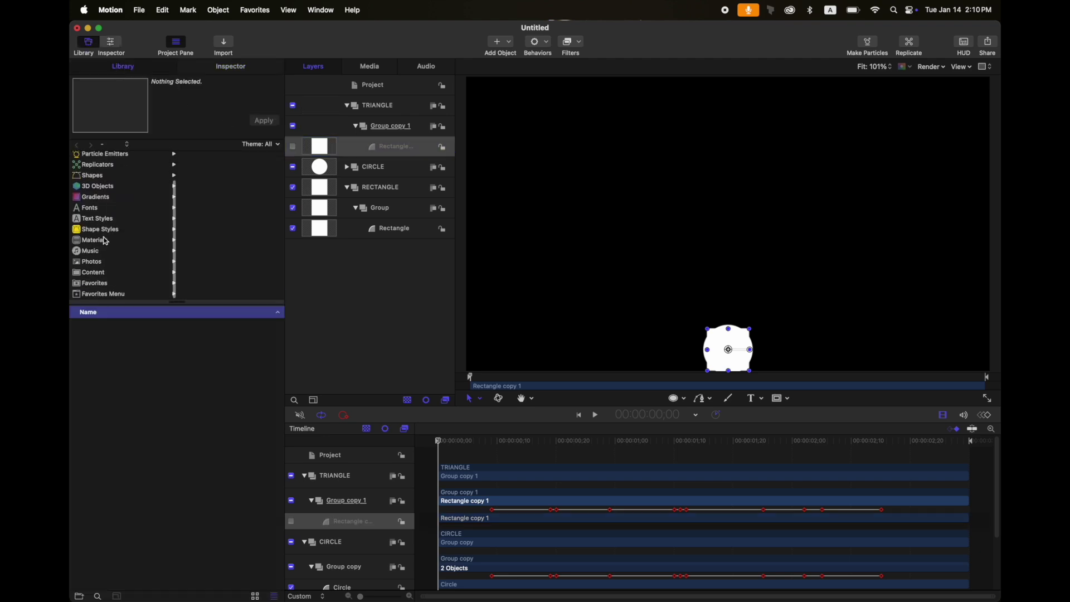
{"action": "left_click", "coordinate": [107, 176]}
{"action": "scroll", "coordinate": [102, 443], "scroll_direction": "down", "scroll_amount": 1}
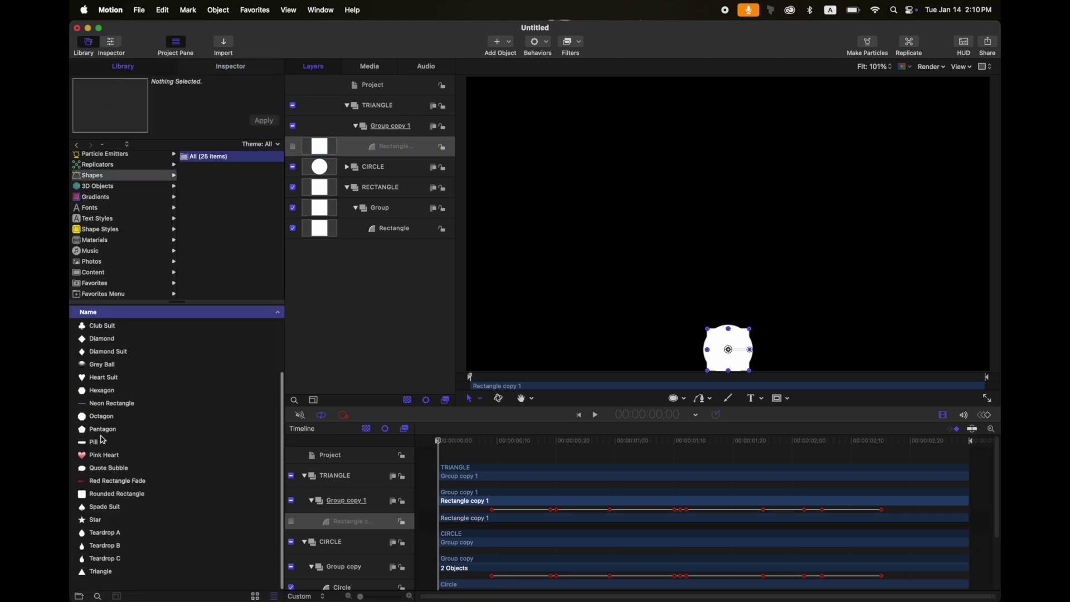
{"action": "left_click", "coordinate": [106, 585]}
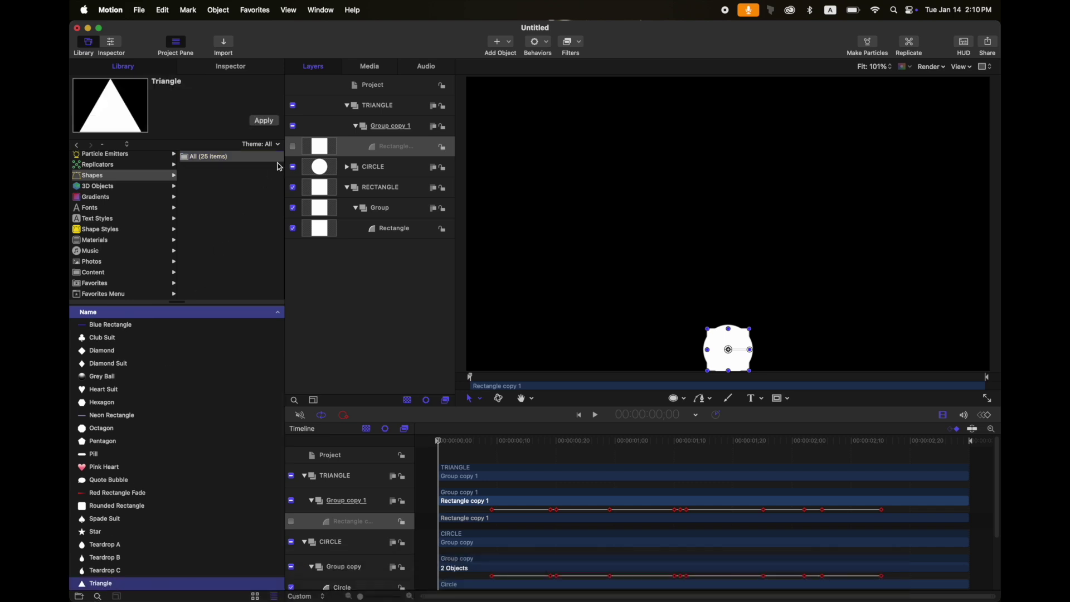
{"action": "left_click", "coordinate": [264, 121]}
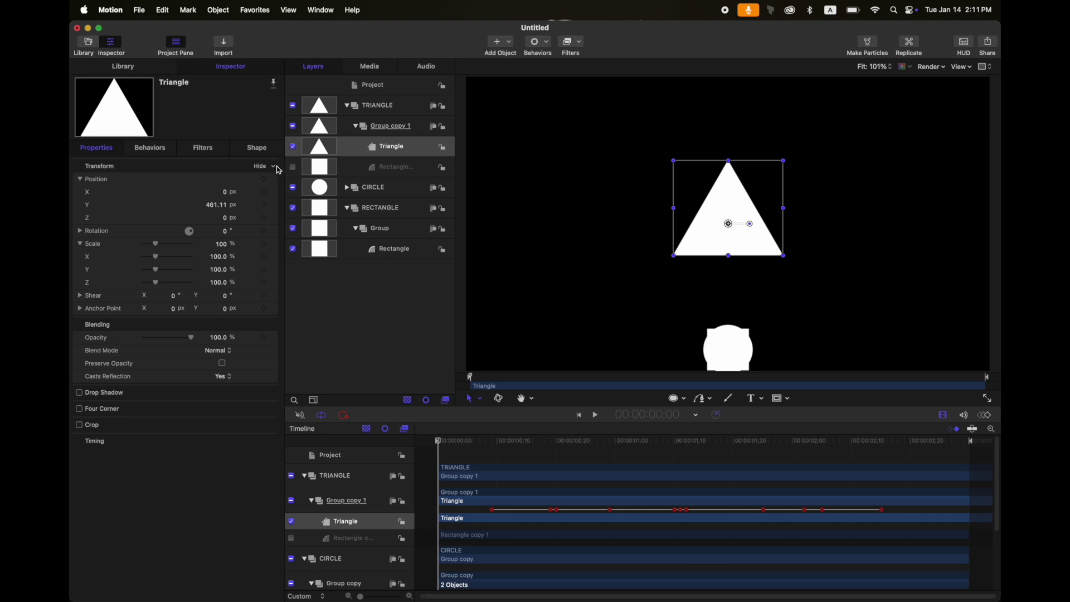
Reset the triangle's transform to centre it in its group and set its scale to 50%.
{"action": "left_click", "coordinate": [273, 166]}
{"action": "left_click", "coordinate": [221, 245]}
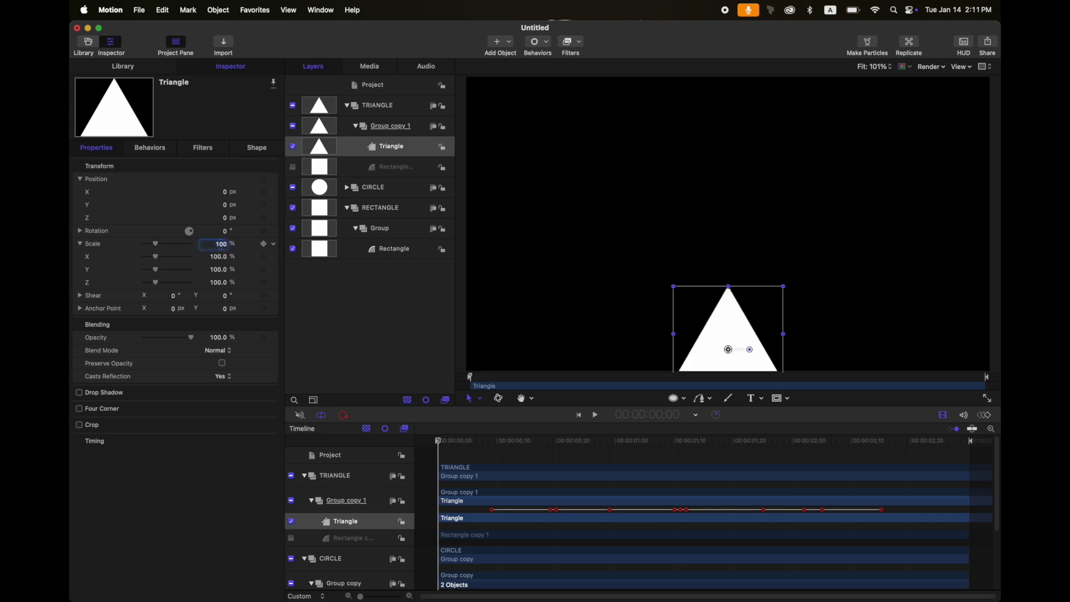
{"action": "type", "text": "50"}
Collapse the TRIANGLE group and hide both the TRIANGLE and CIRCLE groups.
{"action": "left_click", "coordinate": [347, 106]}
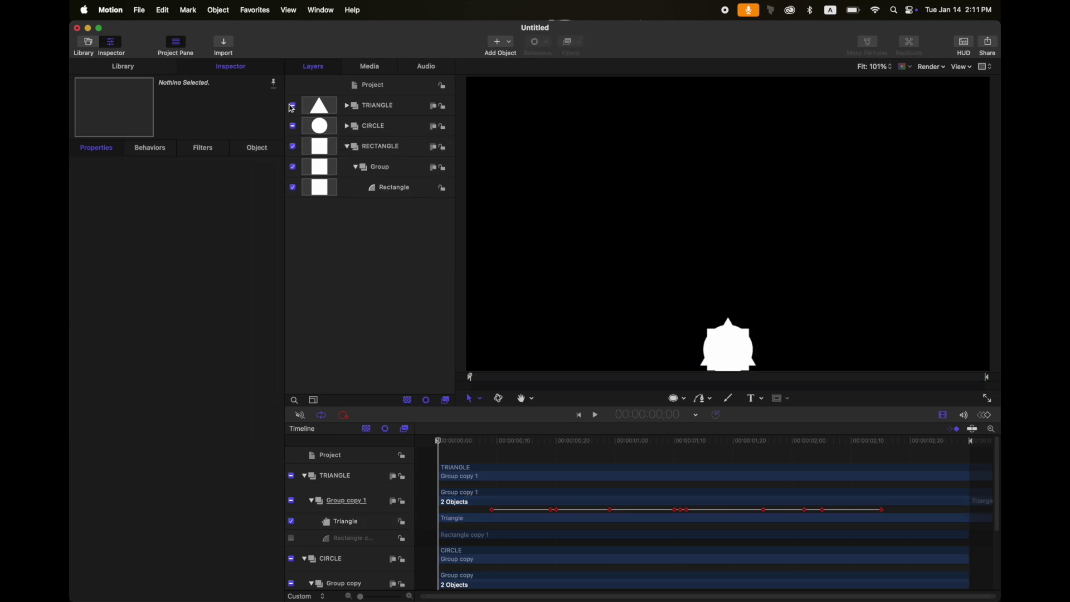
{"action": "left_click", "coordinate": [291, 105]}
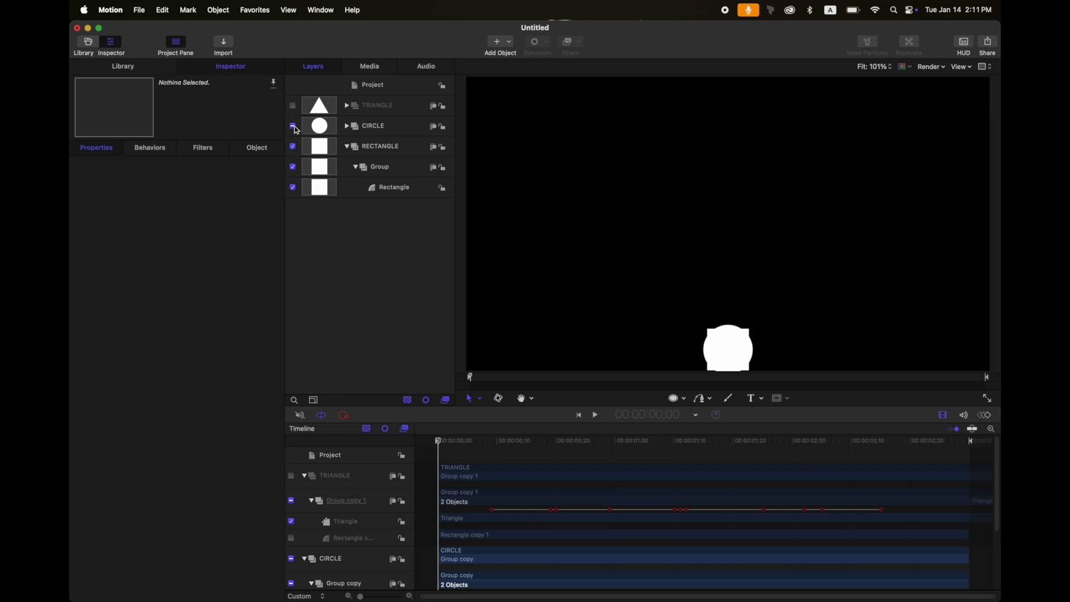
{"action": "left_click", "coordinate": [292, 127]}
Keyframe the Rectangle shape's Z rotation from 0° at the first frame to -360° at frame 20.
{"action": "left_click", "coordinate": [390, 192]}
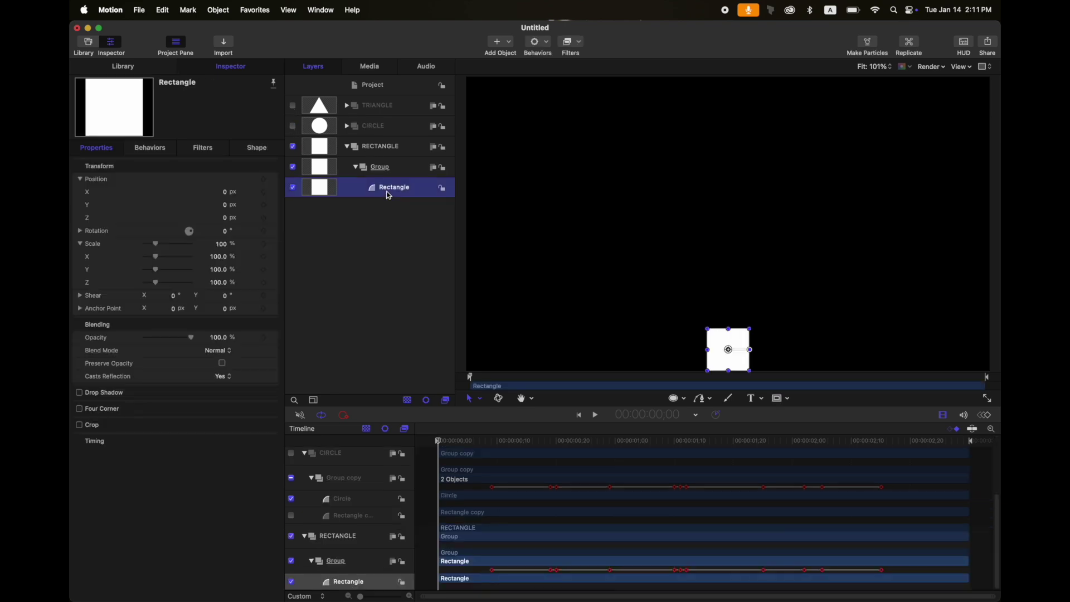
{"action": "left_click", "coordinate": [81, 244]}
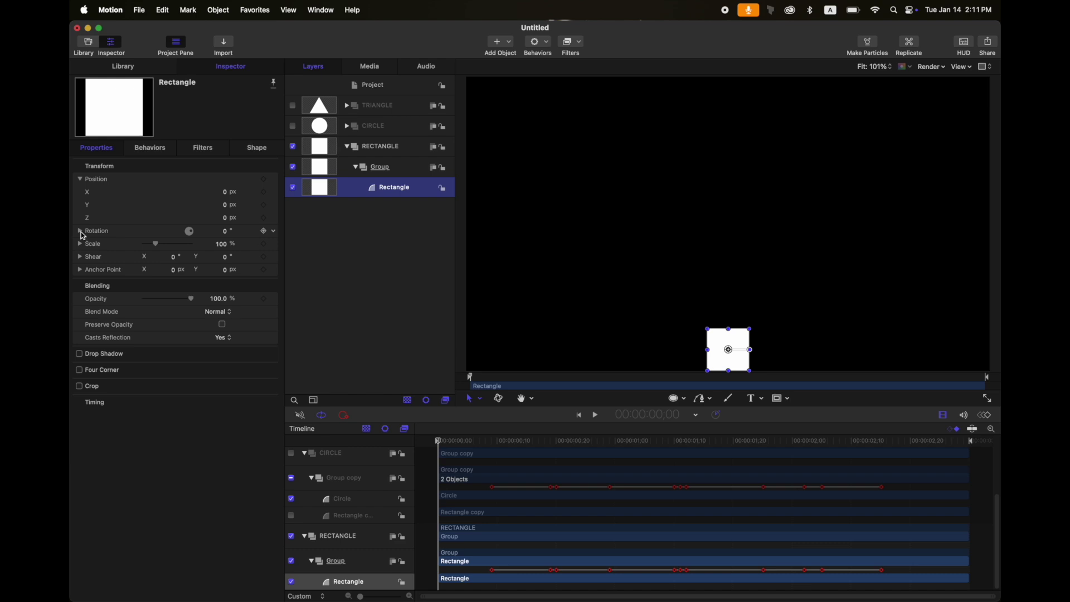
{"action": "left_click", "coordinate": [80, 231]}
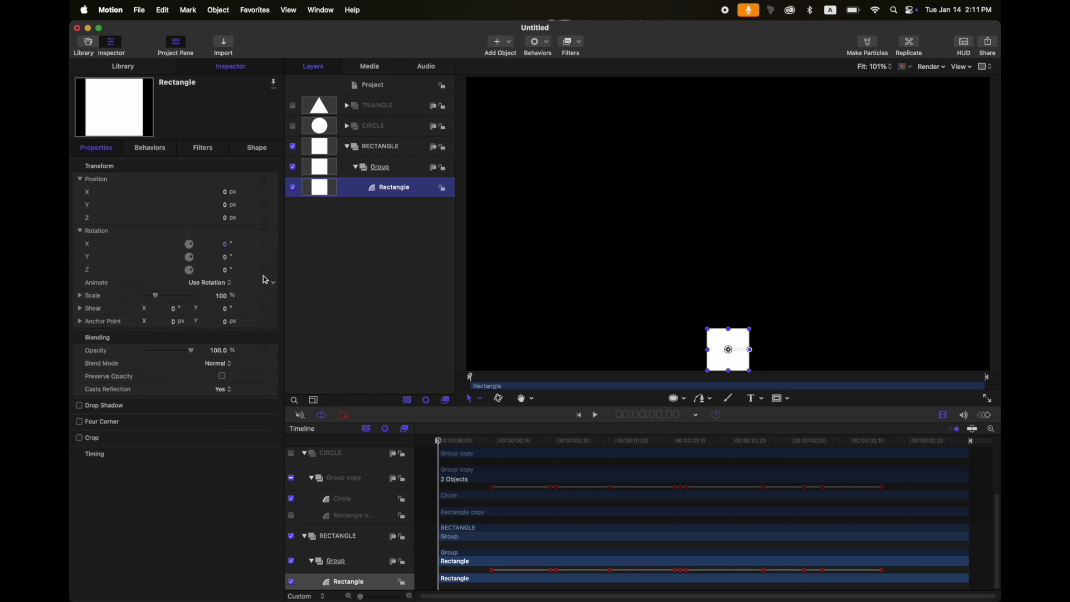
{"action": "left_click", "coordinate": [265, 271]}
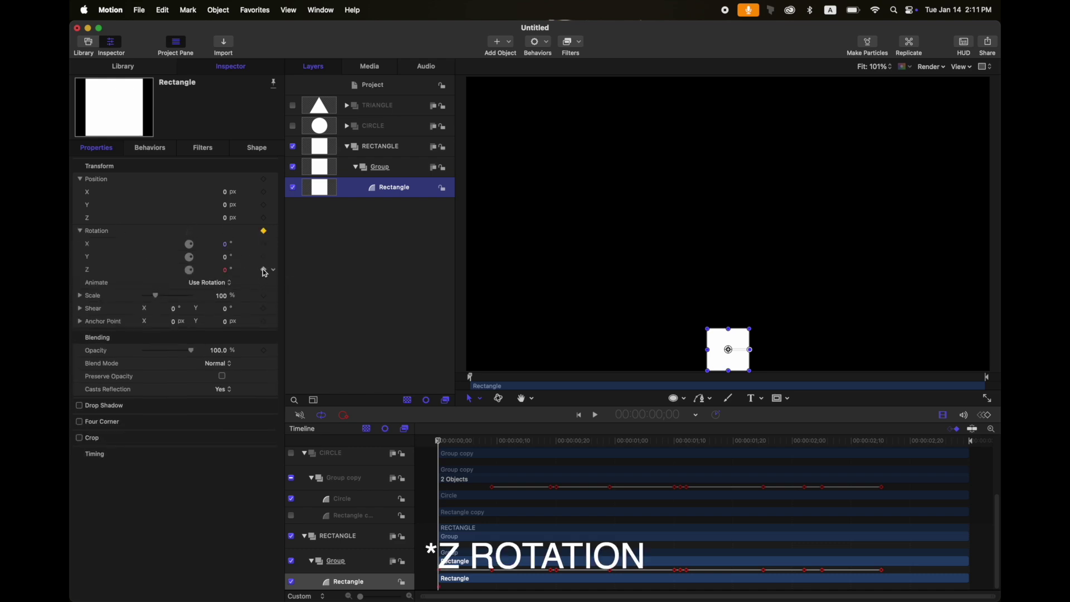
{"action": "left_click", "coordinate": [555, 440]}
{"action": "double_click", "coordinate": [224, 269]}
{"action": "type", "text": "-360"}
{"action": "key", "text": "Return"}
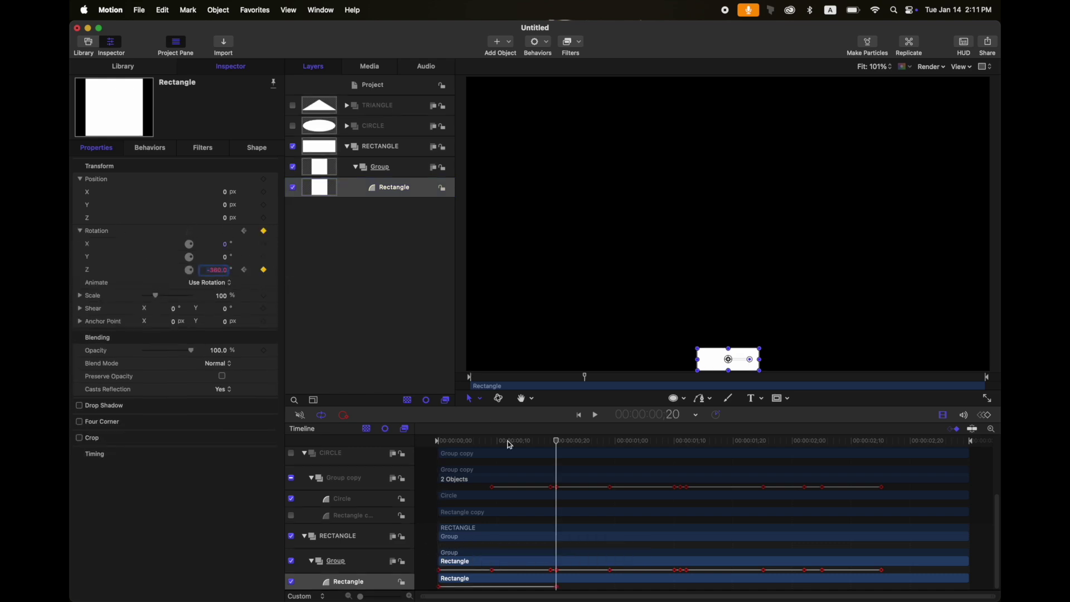
Ease both ends of the Z rotation curve in the keyframe editor and shift its keyframes to about frames 9 and 29.
{"action": "left_click", "coordinate": [438, 440]}
{"action": "key", "text": "super+8"}
{"action": "right_click", "coordinate": [556, 530]}
{"action": "left_click", "coordinate": [677, 556]}
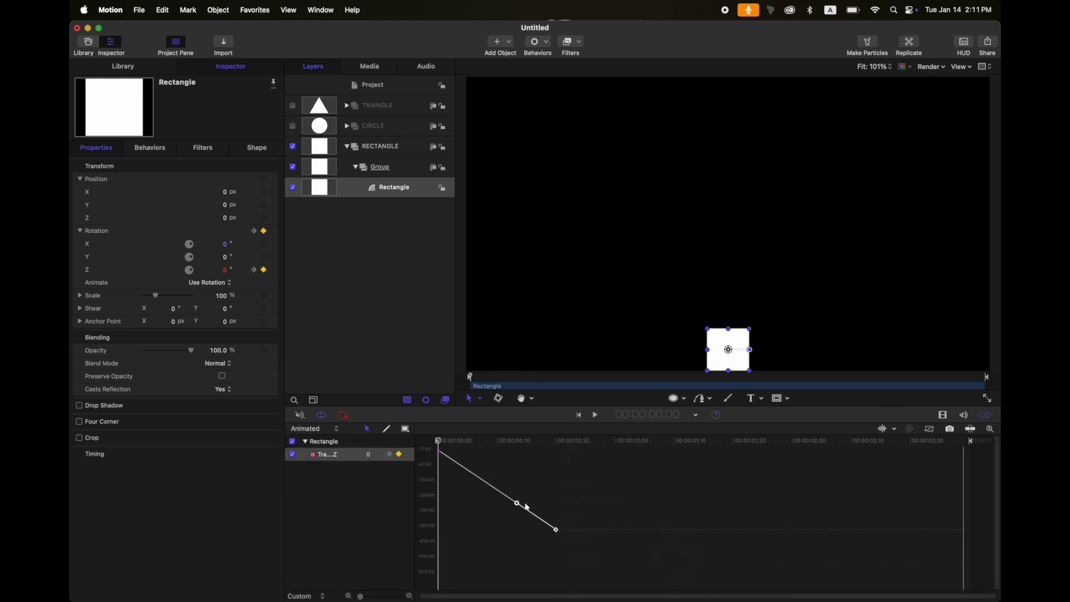
{"action": "left_click_drag", "start_coordinate": [477, 477], "coordinate": [543, 451]}
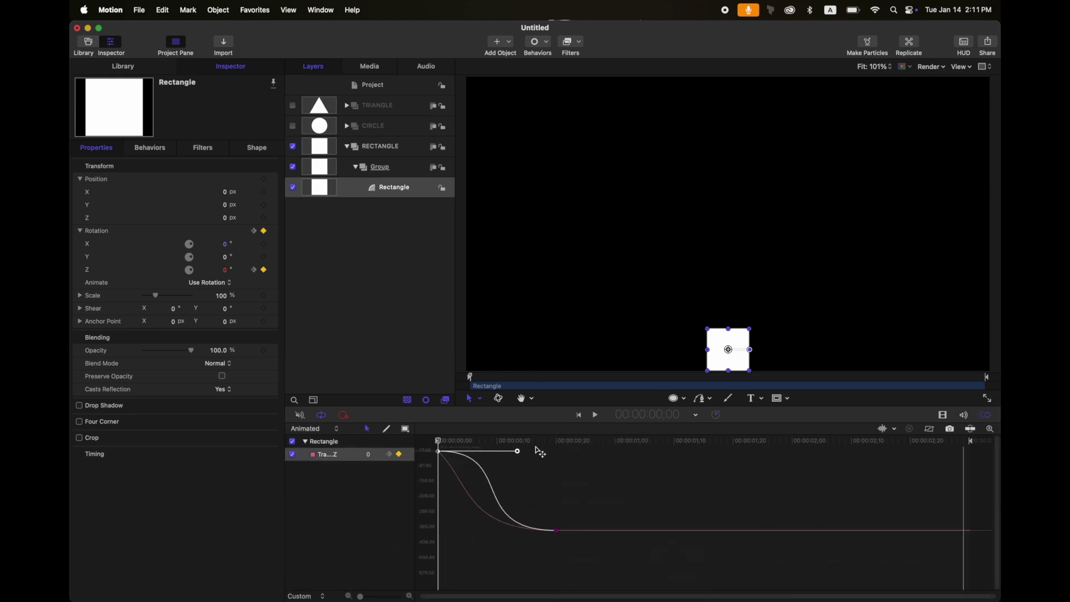
{"action": "left_click", "coordinate": [558, 453]}
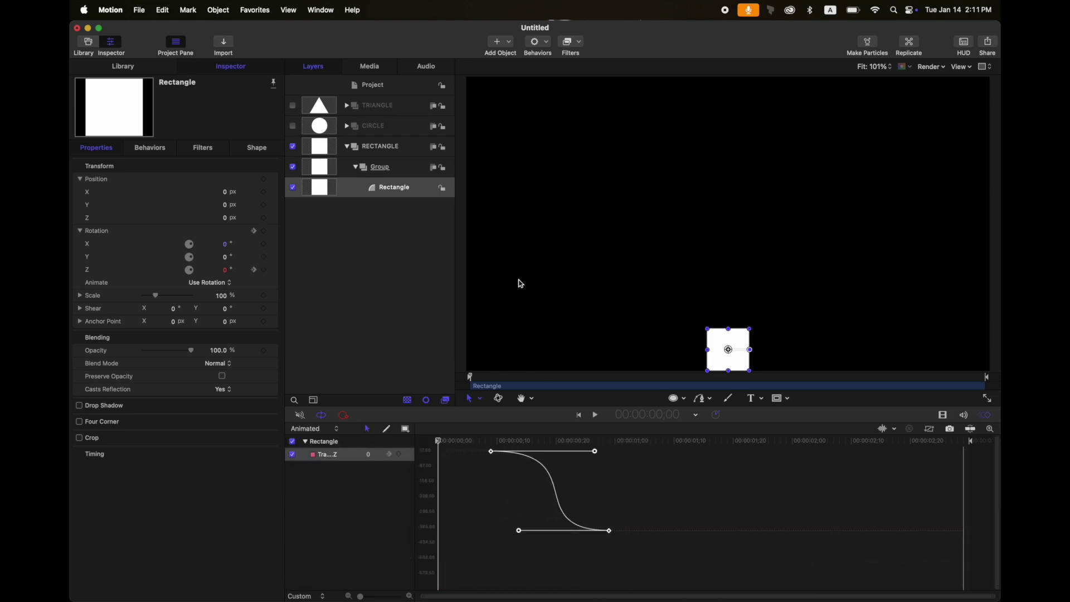
Scrub through the squash and jump and play back the animation to check the rotation timing.
{"action": "left_click", "coordinate": [526, 442]}
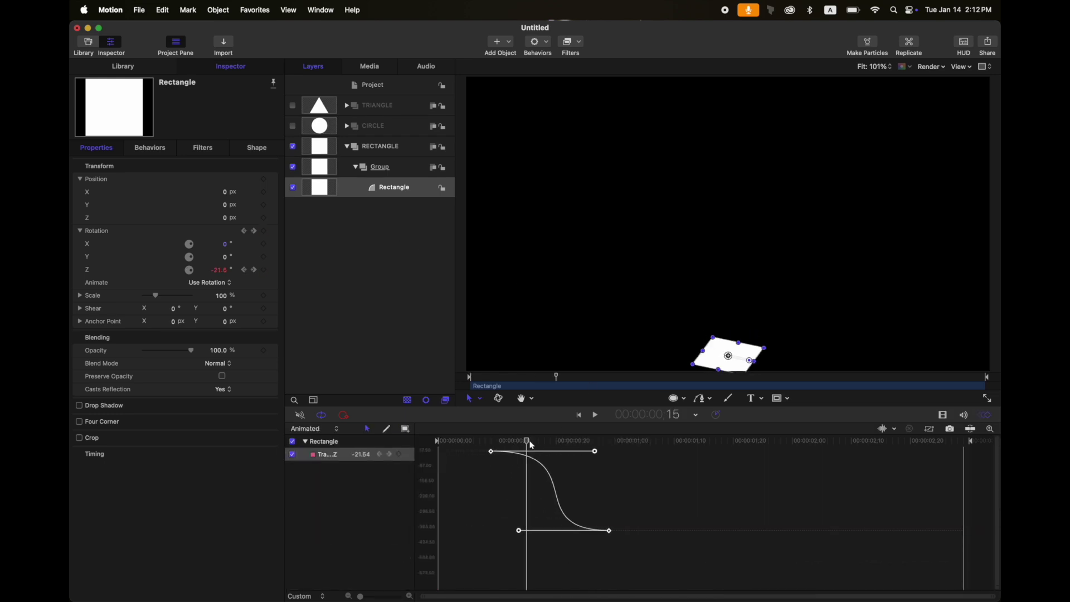
{"action": "left_click_drag", "start_coordinate": [529, 441], "coordinate": [555, 446]}
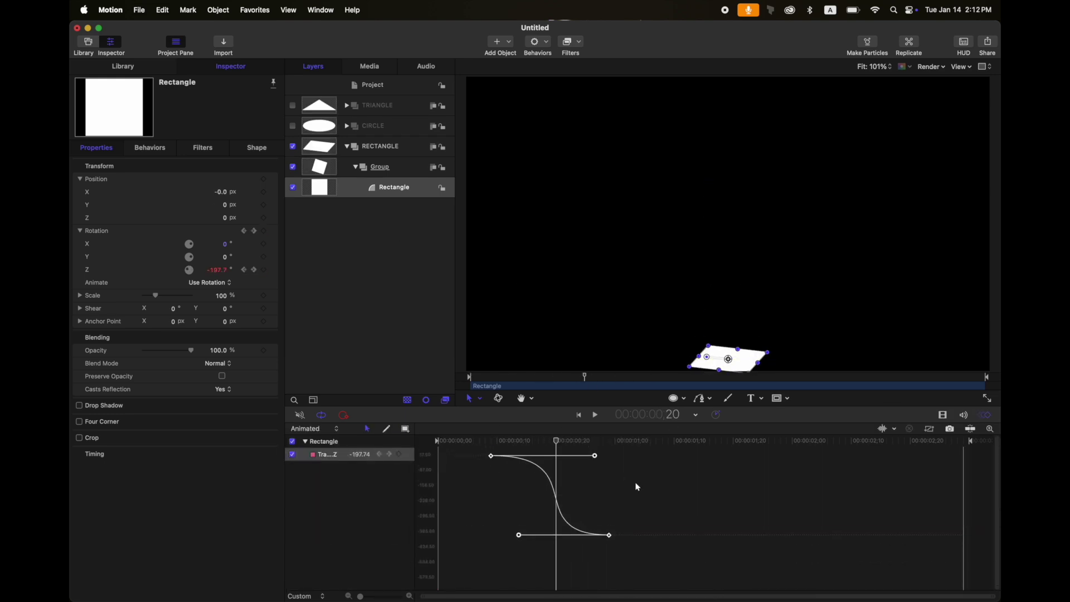
{"action": "left_click", "coordinate": [380, 166]}
{"action": "left_click", "coordinate": [604, 442]}
{"action": "left_click", "coordinate": [394, 187]}
{"action": "left_click", "coordinate": [438, 441]}
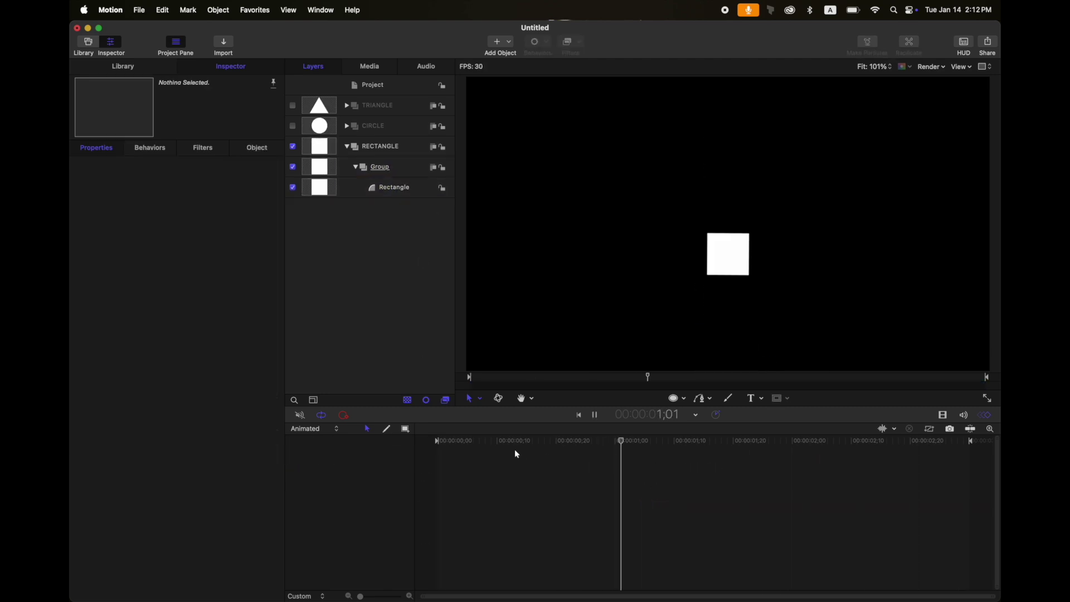
Retime the Z rotation to run from about frame 25 to 1;10, extend it to -720°, and play it back.
{"action": "key", "text": "Left"}
{"action": "key", "text": "Left"}
{"action": "key", "text": "Left"}
{"action": "key", "text": "Left"}
{"action": "key", "text": "Left"}
{"action": "left_click", "coordinate": [395, 186]}
{"action": "left_click_drag", "start_coordinate": [592, 441], "coordinate": [803, 364]}
{"action": "left_click_drag", "start_coordinate": [583, 385], "coordinate": [642, 389]}
{"action": "left_click_drag", "start_coordinate": [703, 587], "coordinate": [668, 591]}
{"action": "key", "text": "space"}
{"action": "key", "text": "space"}
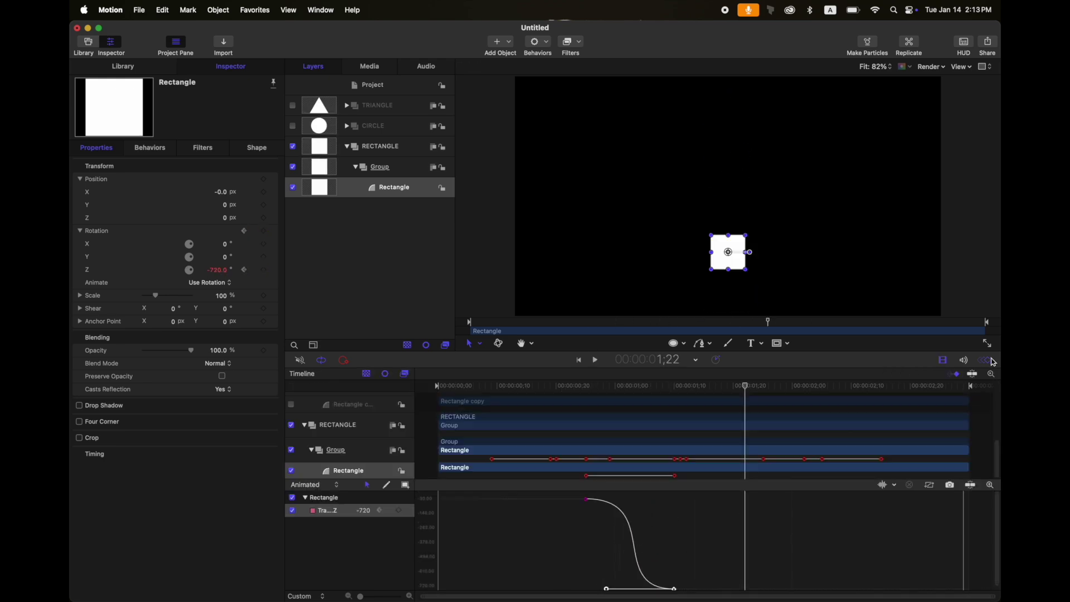
Hide the timeline and add a holding Z rotation keyframe at -720° just after the rotation's last keyframe.
{"action": "left_click", "coordinate": [942, 359]}
{"action": "key", "text": "Up"}
{"action": "left_click_drag", "start_coordinate": [745, 389], "coordinate": [679, 397]}
{"action": "key", "text": "Down"}
{"action": "left_click", "coordinate": [264, 270]}
Set the Z rotation to -1080° at 1;25 with an eased curve segment and play back the animation.
{"action": "key", "text": "space"}
{"action": "key", "text": "space"}
{"action": "left_click", "coordinate": [219, 270]}
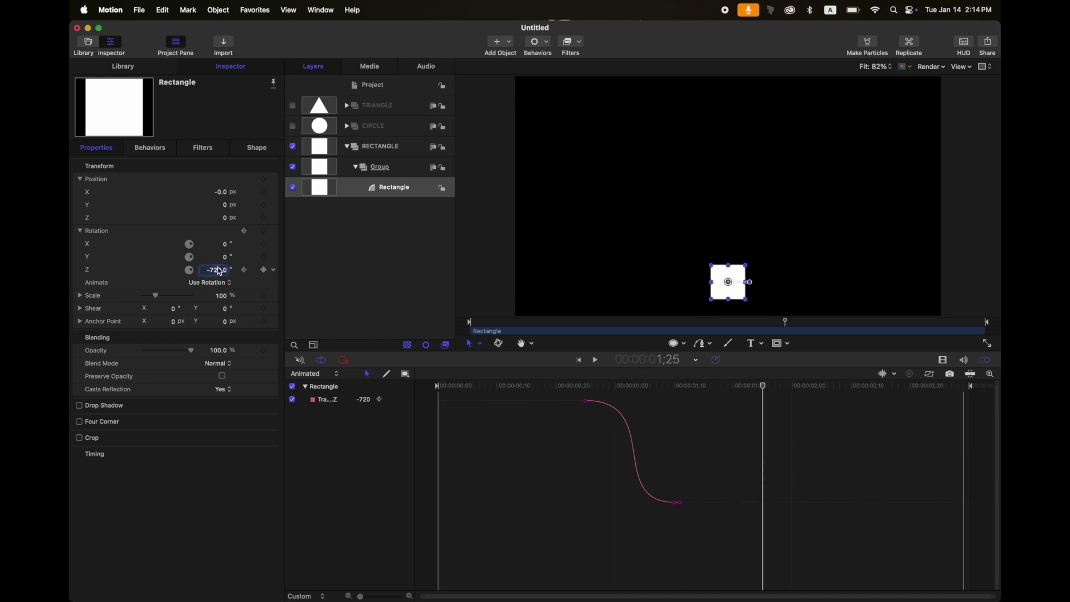
{"action": "type", "text": "-1080"}
{"action": "key", "text": "Return"}
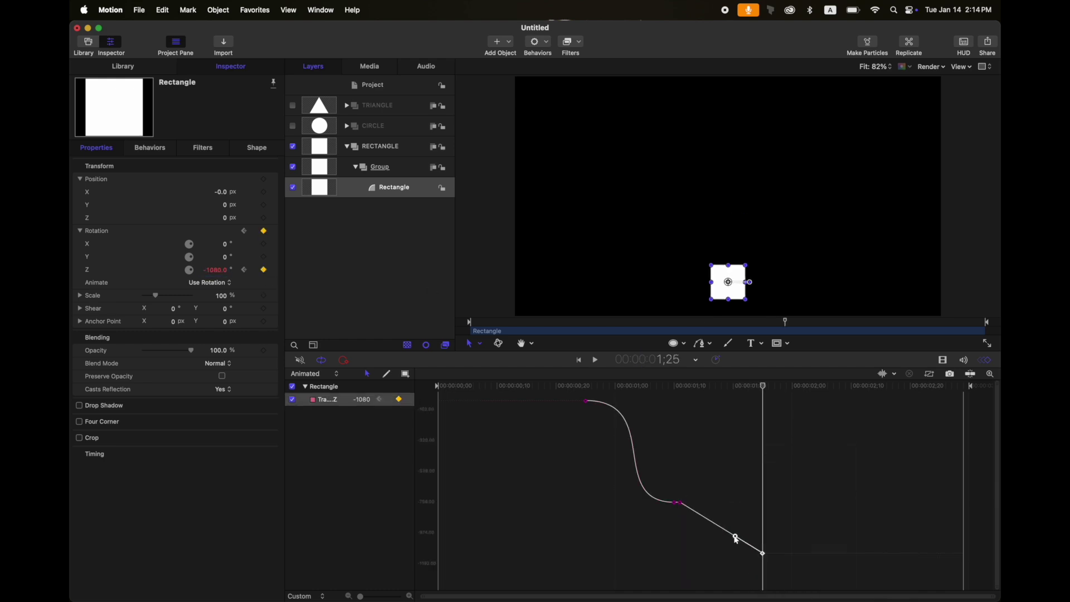
{"action": "key", "text": "space"}
{"action": "key", "text": "space"}
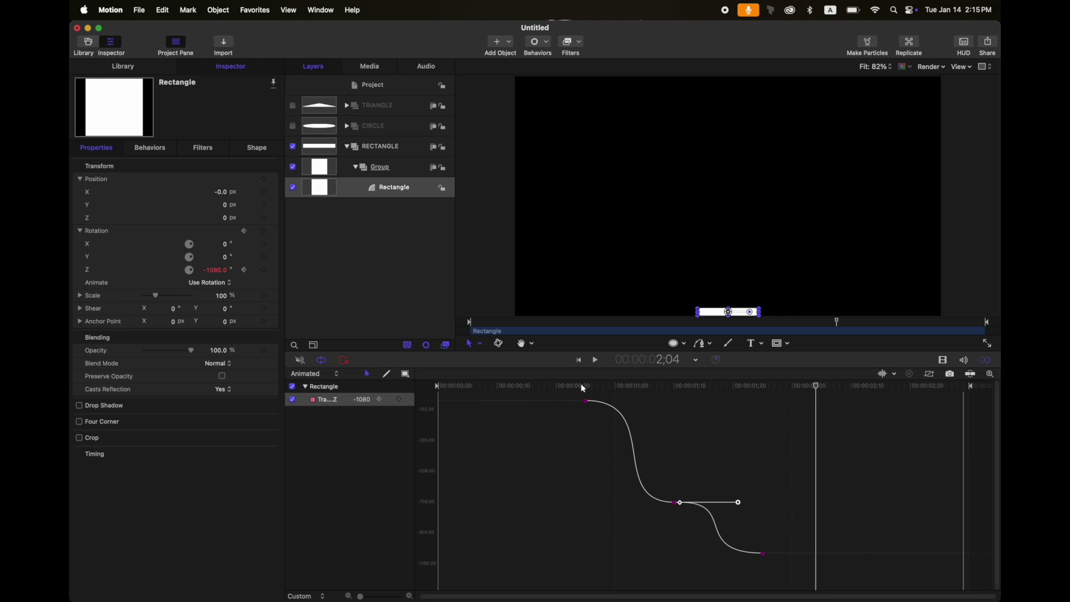
Set the square's final Z rotation to -1440° and play back the animation.
{"action": "left_click", "coordinate": [240, 270]}
{"action": "left_click", "coordinate": [216, 271]}
{"action": "type", "text": "-1440"}
{"action": "key", "text": "Return"}
{"action": "left_click_drag", "start_coordinate": [762, 385], "coordinate": [562, 385]}
{"action": "left_click_drag", "start_coordinate": [562, 384], "coordinate": [503, 385]}
{"action": "key", "text": "space"}
{"action": "key", "text": "space"}
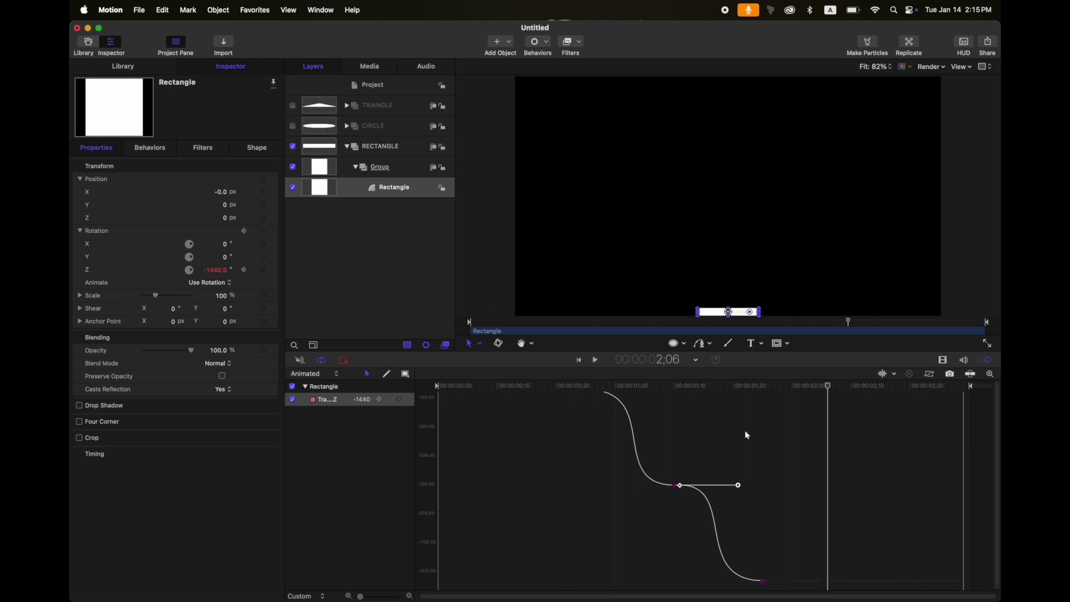
Bring back the timeline in place of the keyframe editor, apply the Trails time filter to the square's inner Group, and start it at frame 25.
{"action": "left_click", "coordinate": [942, 359]}
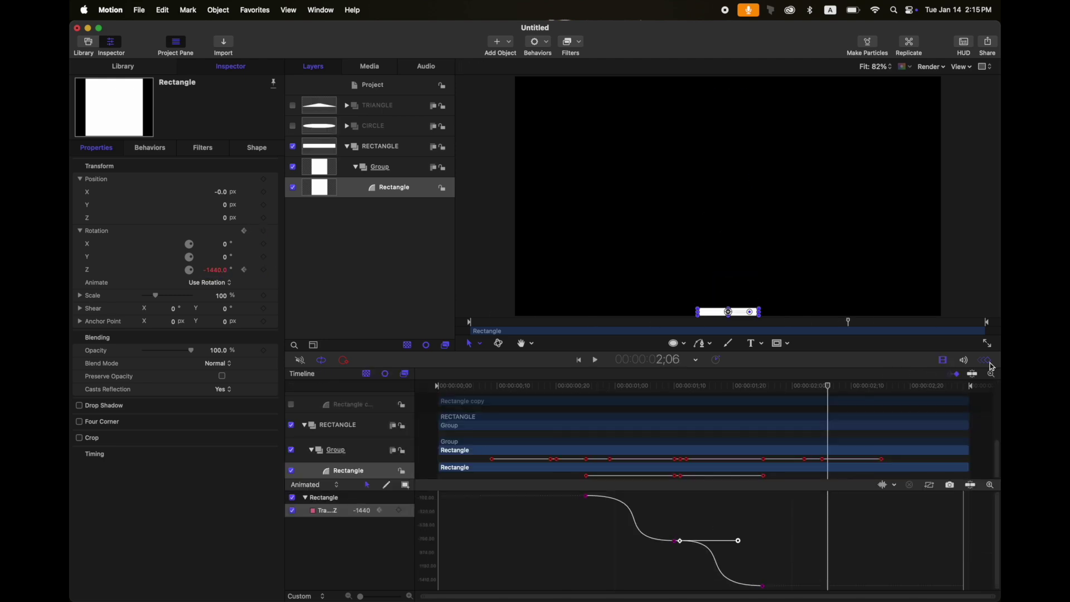
{"action": "left_click", "coordinate": [988, 362]}
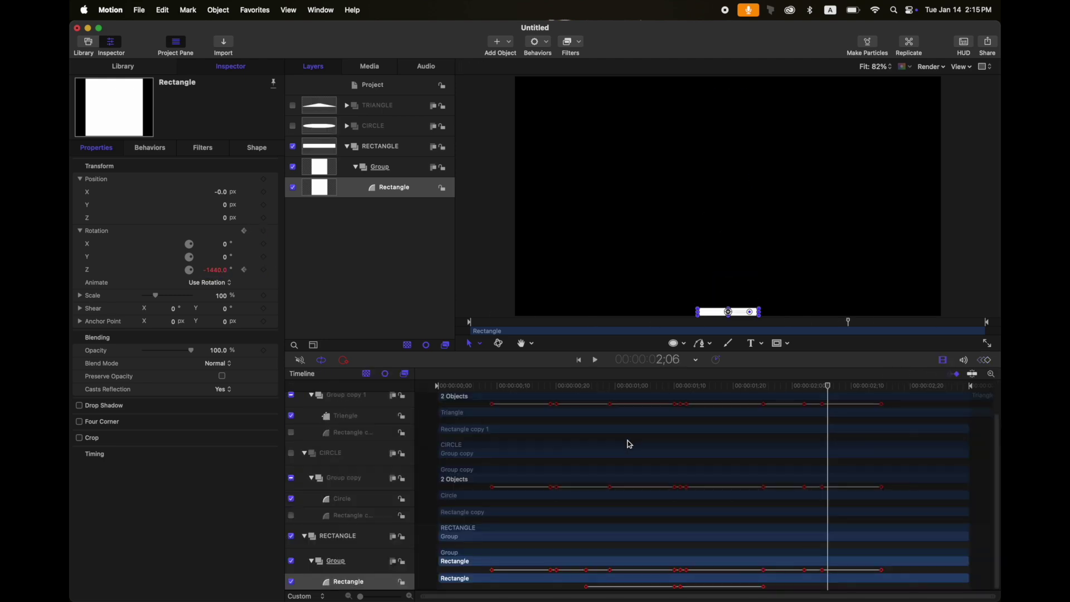
{"action": "left_click", "coordinate": [399, 170]}
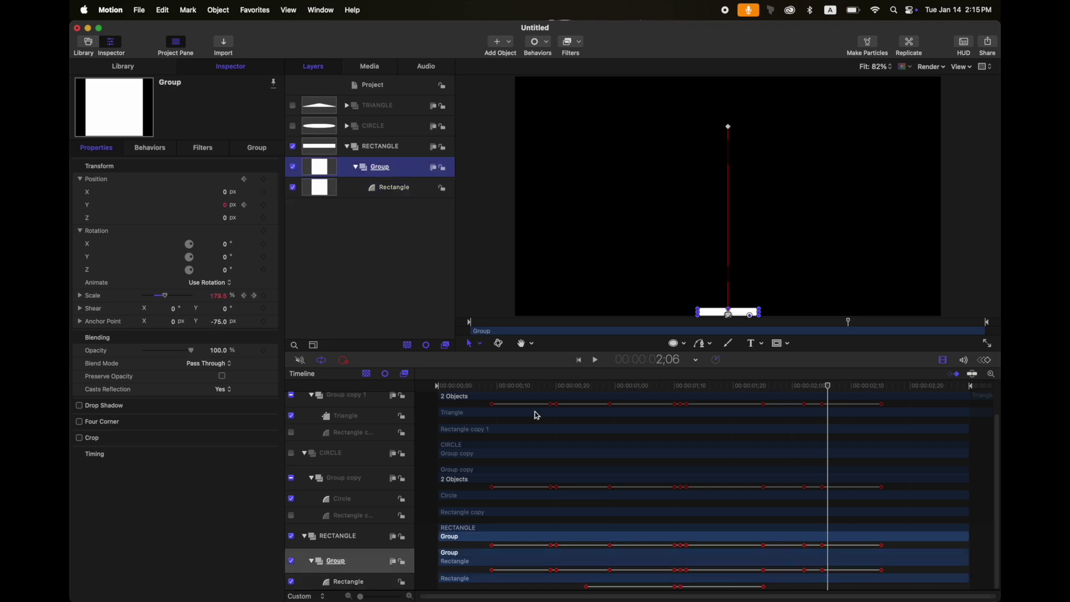
{"action": "left_click_drag", "start_coordinate": [561, 390], "coordinate": [539, 388]}
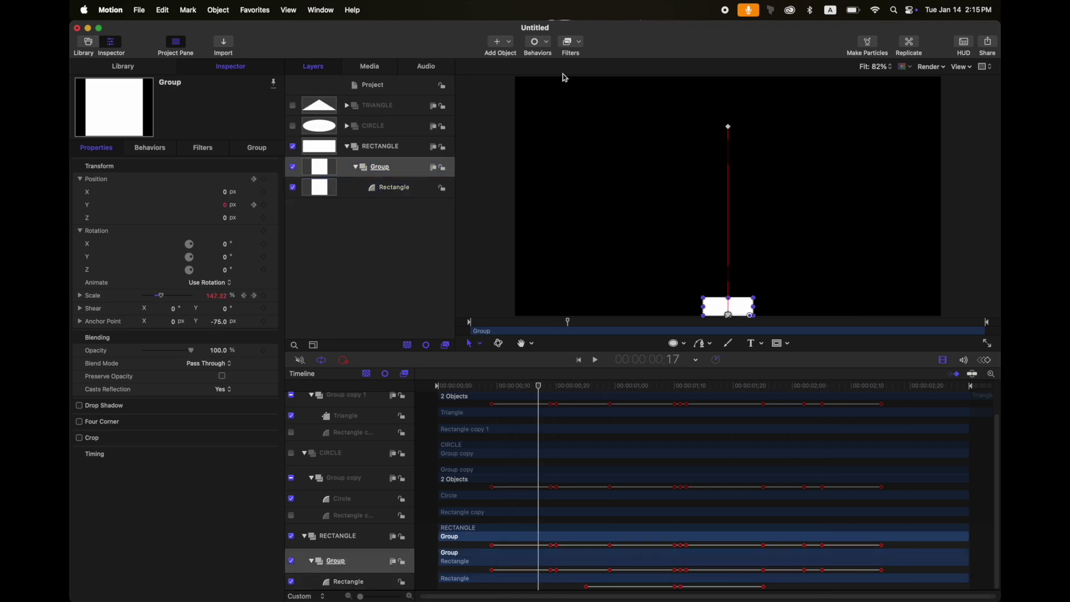
{"action": "left_click", "coordinate": [574, 47]}
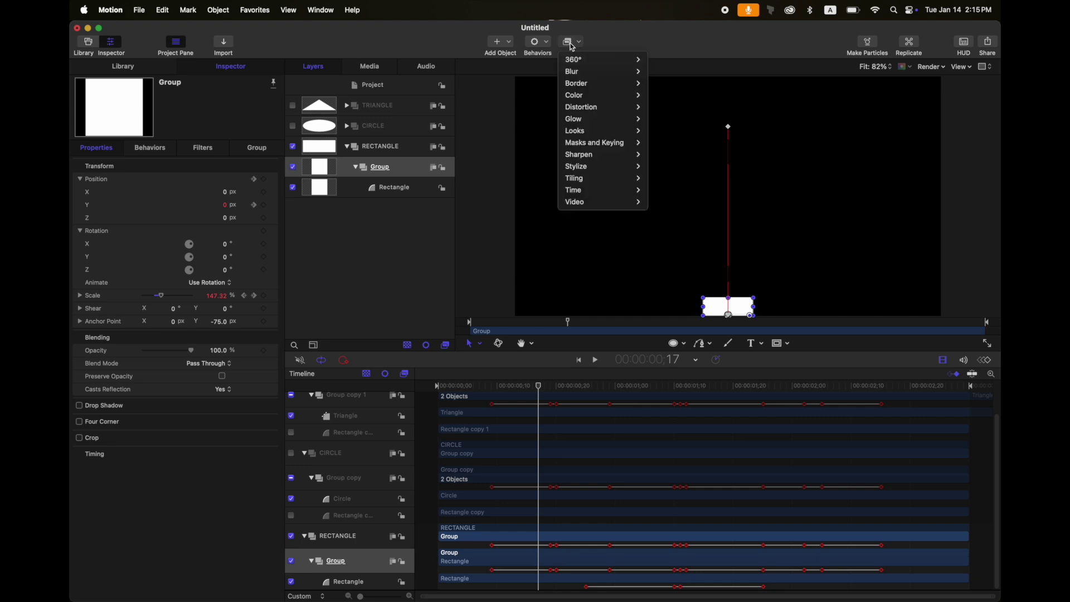
{"action": "mouse_move", "coordinate": [626, 191]}
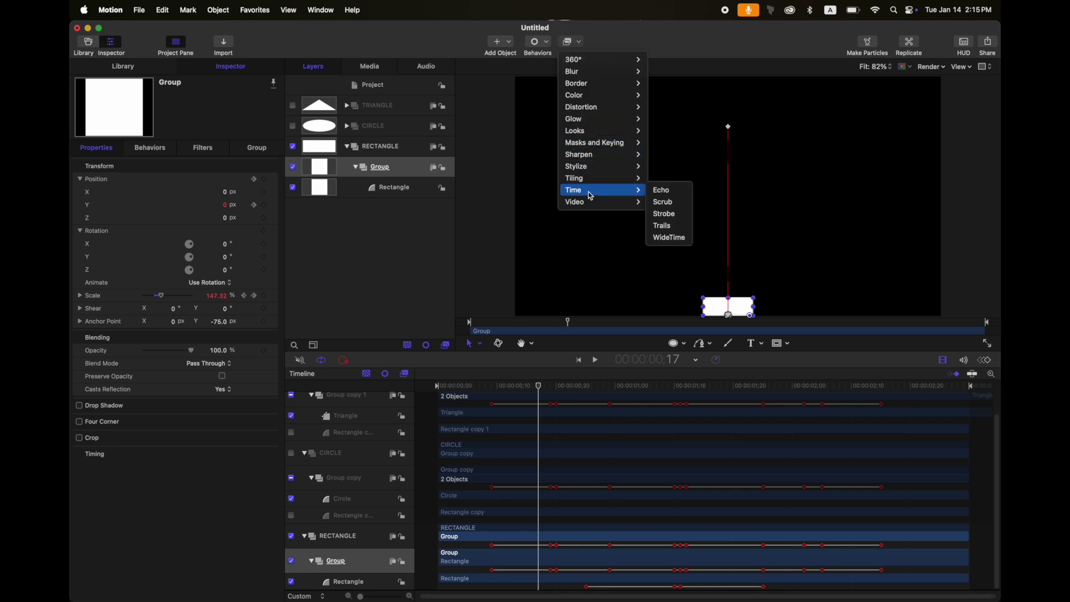
{"action": "left_click", "coordinate": [662, 226]}
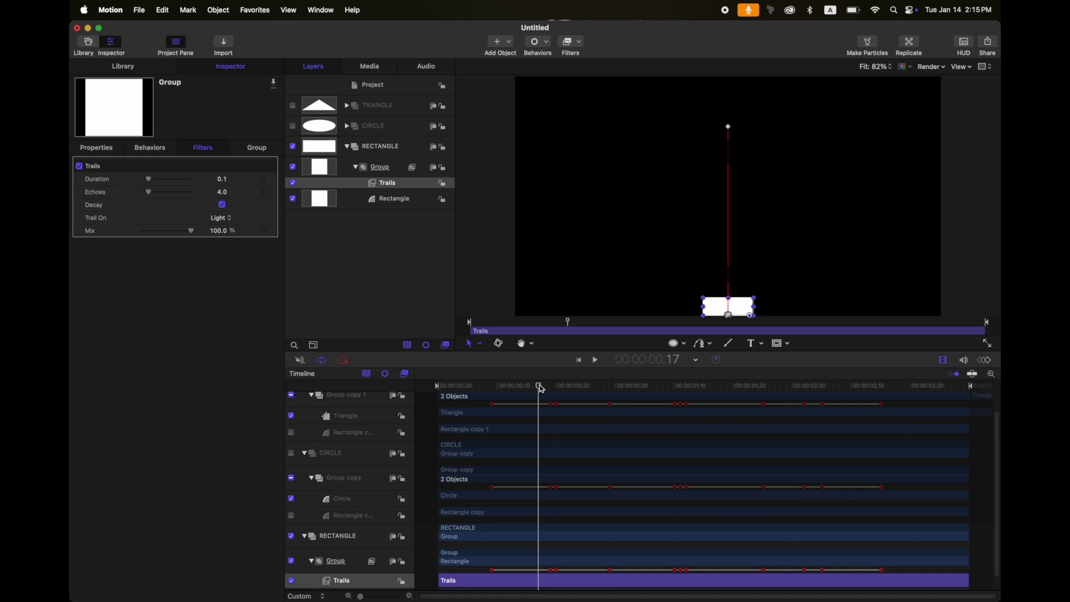
{"action": "left_click_drag", "start_coordinate": [541, 389], "coordinate": [588, 384]}
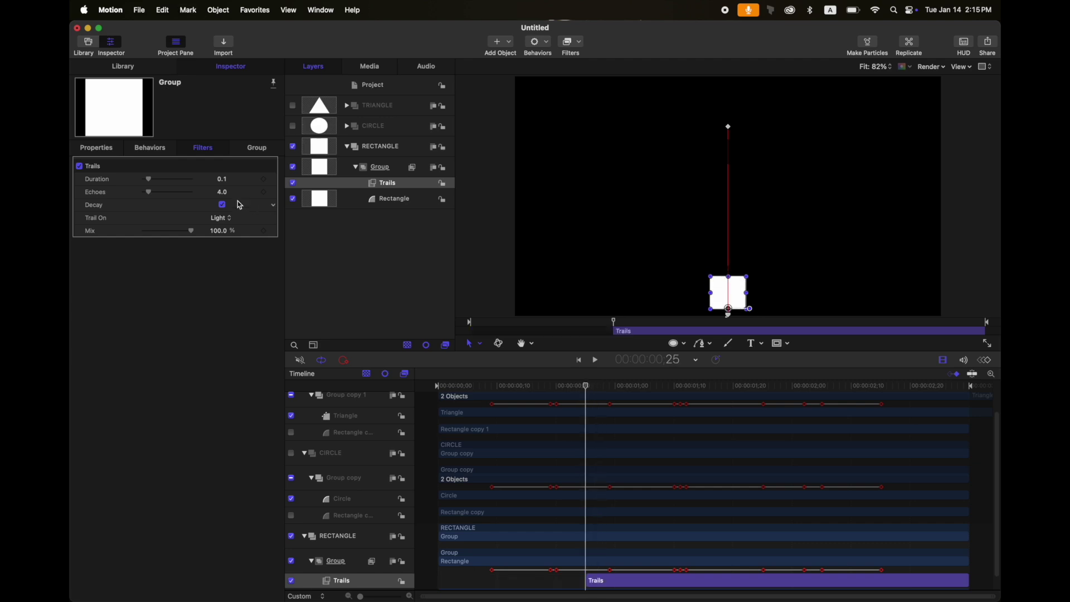
Set the Trails filter to 30 echoes and a duration of 0.01, and play back the animation from the start.
{"action": "left_click_drag", "start_coordinate": [151, 192], "coordinate": [323, 222]}
{"action": "left_click", "coordinate": [222, 182]}
{"action": "key", "text": "BackSpace"}
{"action": "left_click_drag", "start_coordinate": [586, 384], "coordinate": [426, 379]}
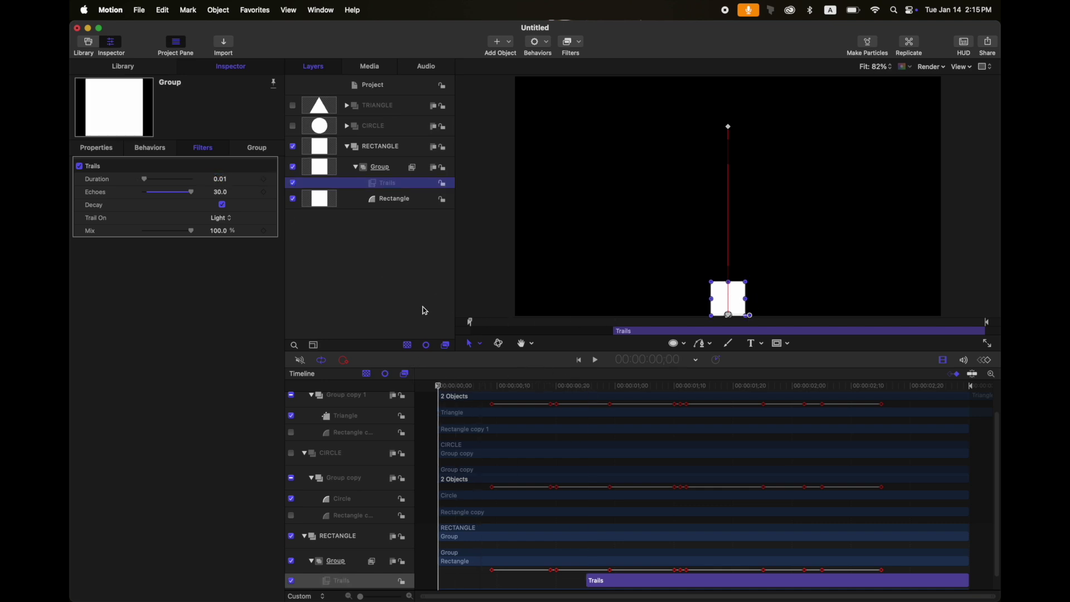
{"action": "key", "text": "space"}
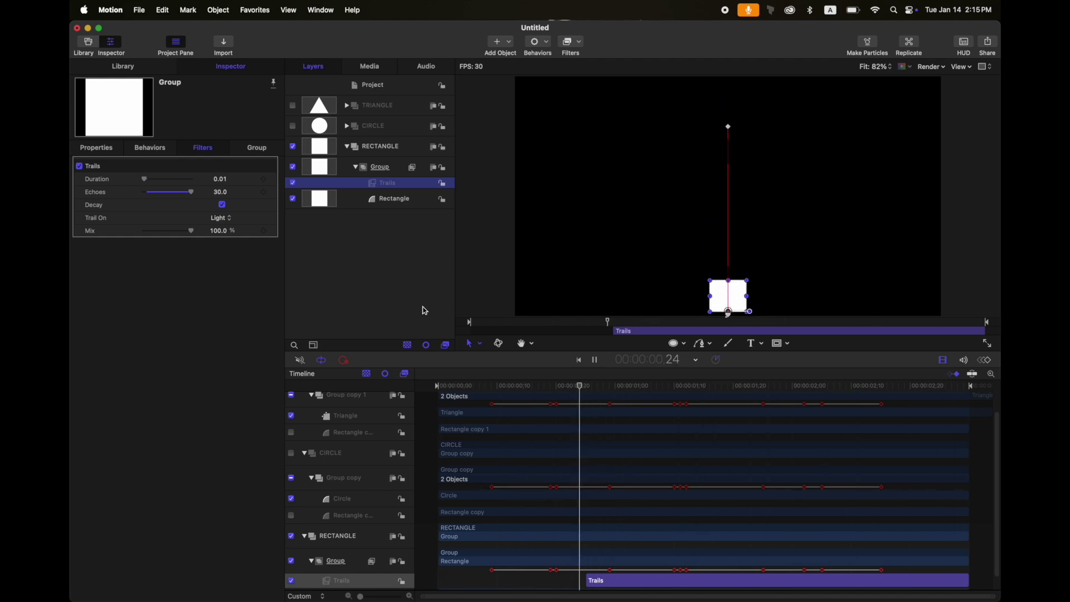
{"action": "key", "text": "space"}
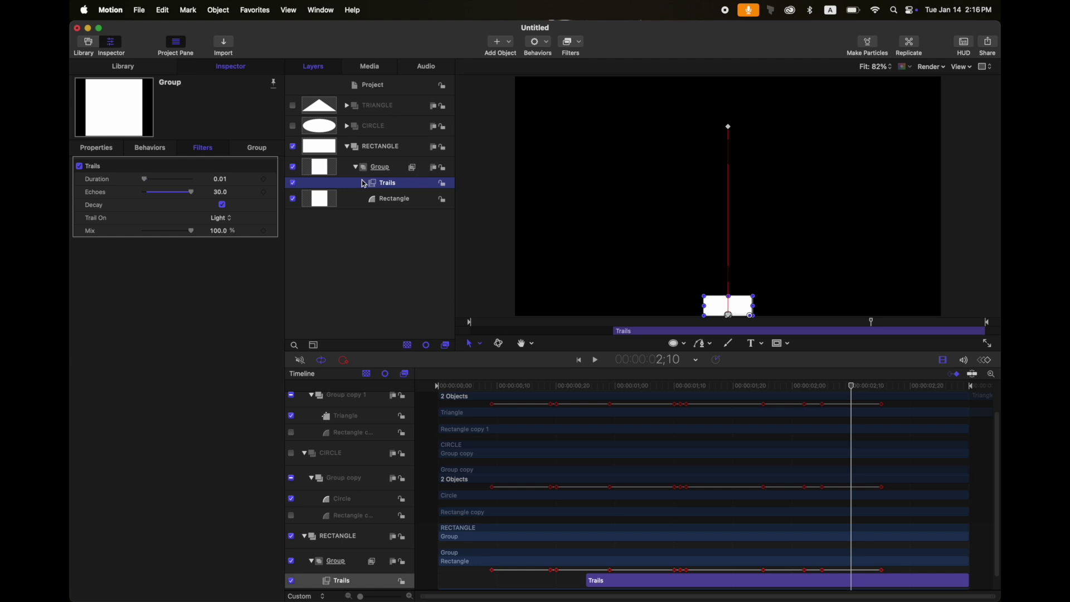
Copy the square's Z rotation animation onto the Triangle shape inside the TRIANGLE group.
{"action": "left_click", "coordinate": [399, 199]}
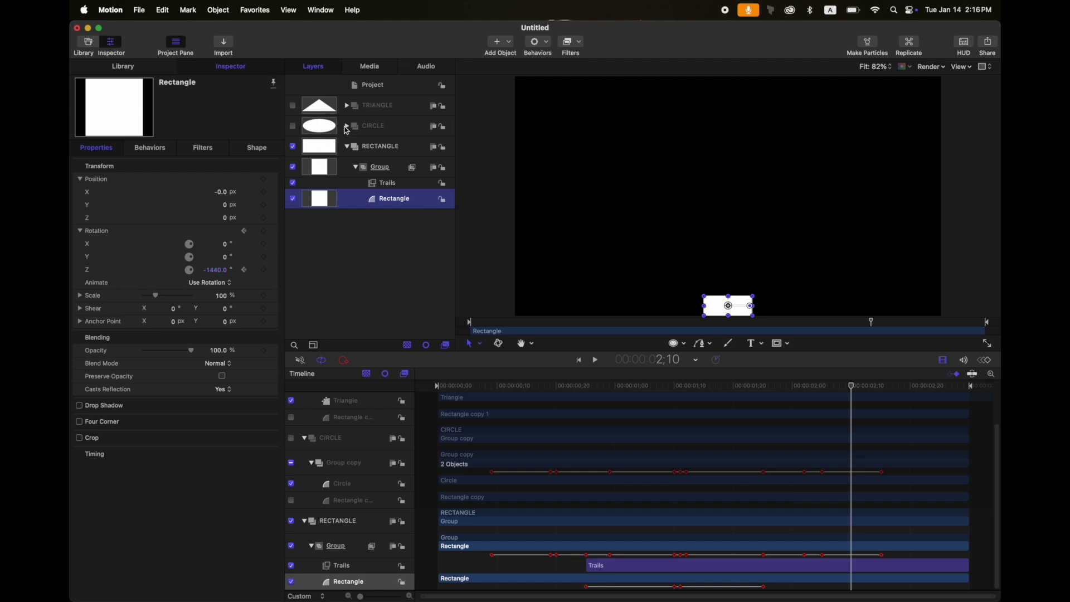
{"action": "left_click", "coordinate": [348, 106]}
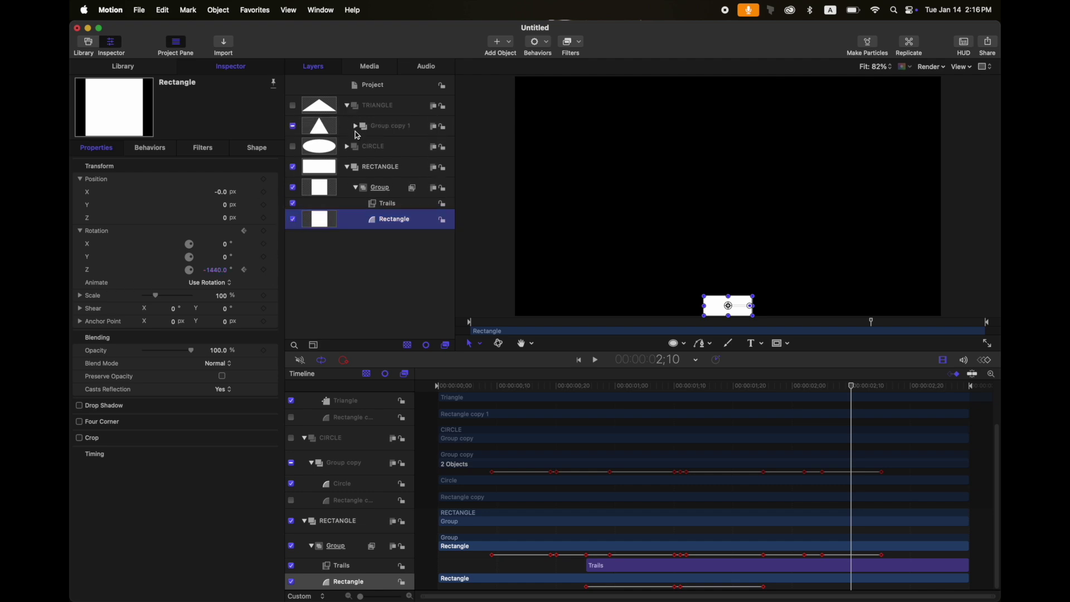
{"action": "left_click", "coordinate": [356, 127]}
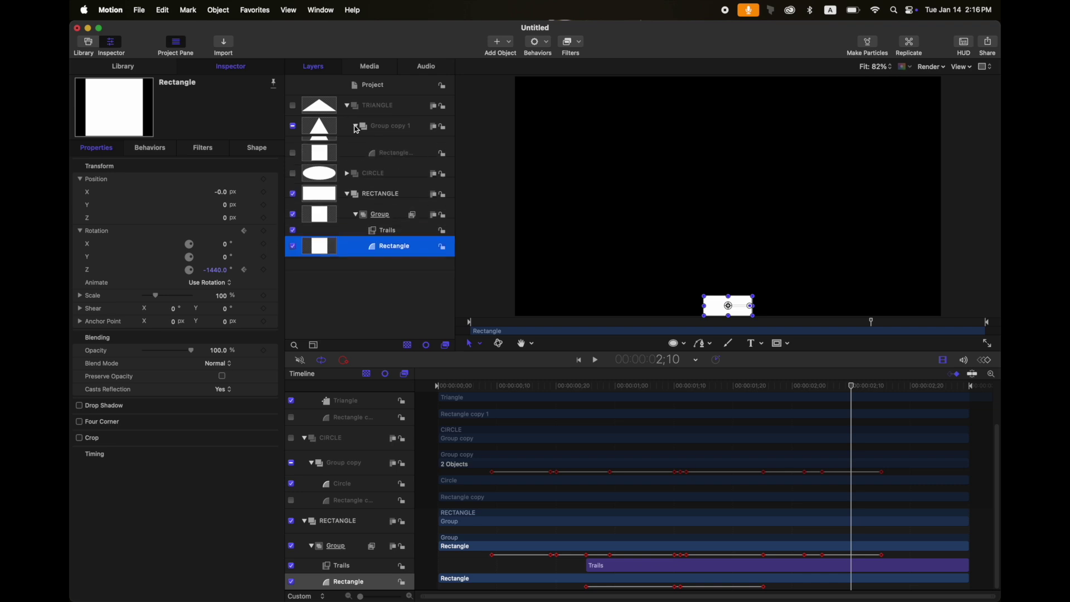
{"action": "left_click", "coordinate": [95, 273]}
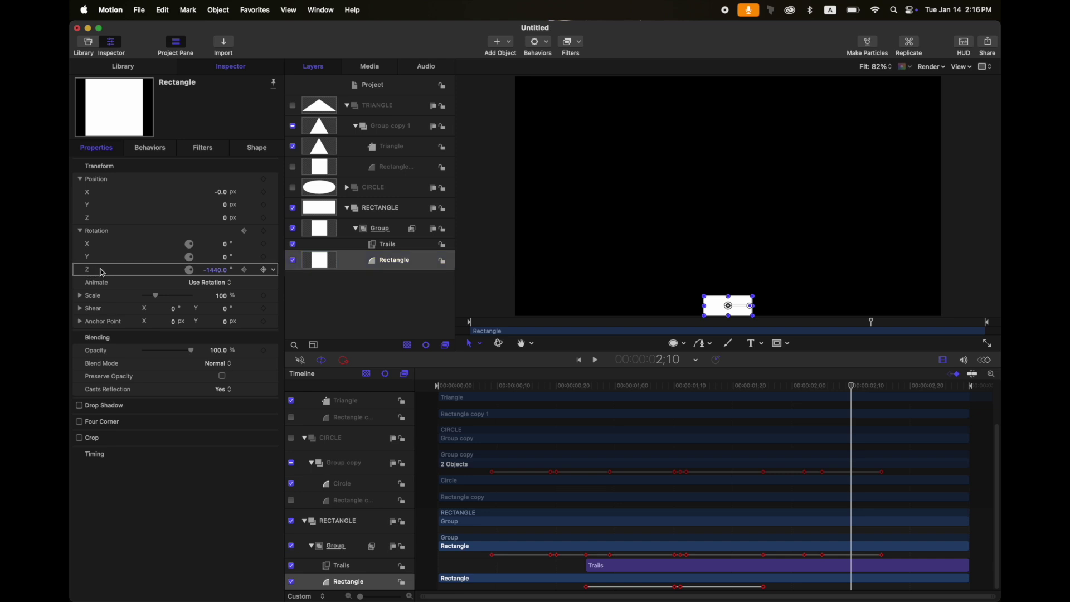
{"action": "left_click_drag", "start_coordinate": [101, 270], "coordinate": [386, 148]}
{"action": "left_click", "coordinate": [348, 107]}
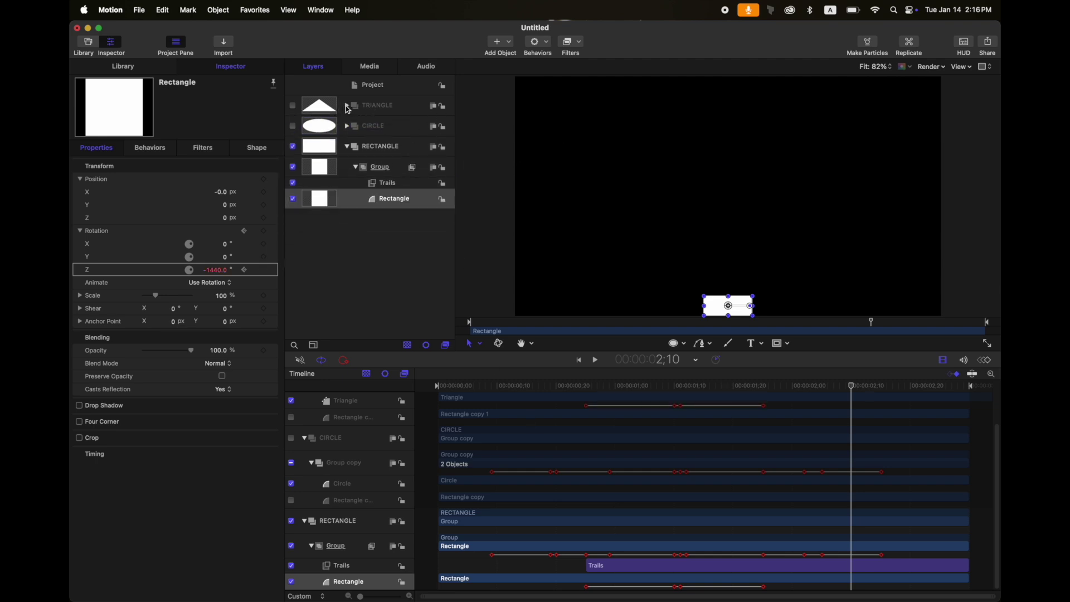
Turn on the CIRCLE and TRIANGLE groups and combine both in a new parent group.
{"action": "left_click", "coordinate": [293, 126]}
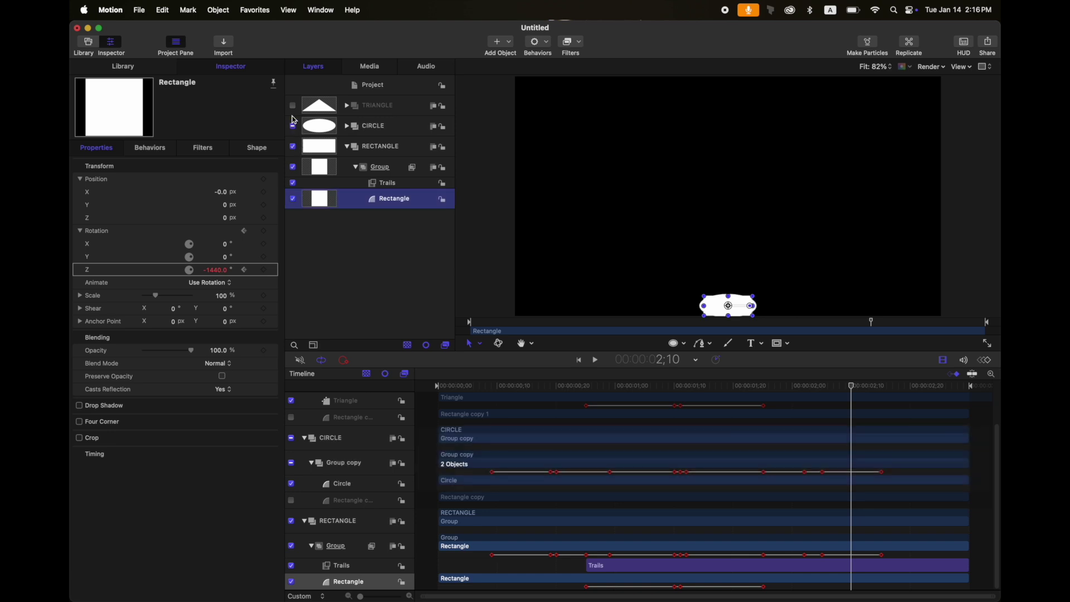
{"action": "left_click", "coordinate": [292, 105]}
{"action": "left_click", "coordinate": [363, 111]}
{"action": "left_click", "coordinate": [372, 125], "text": "shift"}
{"action": "key", "text": "super+shift+g"}
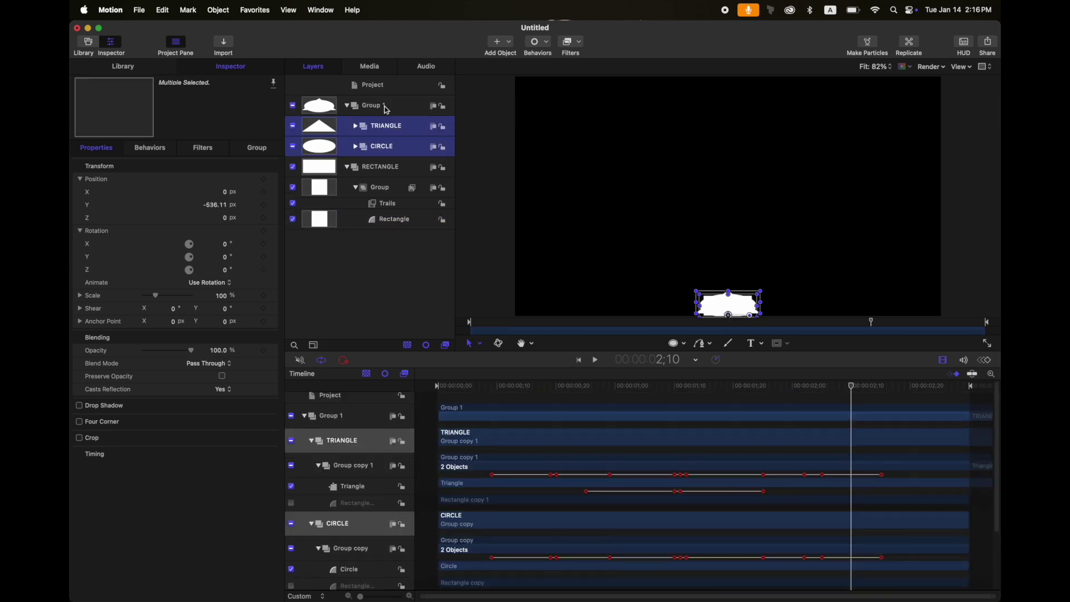
Copy the square's Trails filter onto the new parent group of the triangle and circle.
{"action": "left_click", "coordinate": [394, 109]}
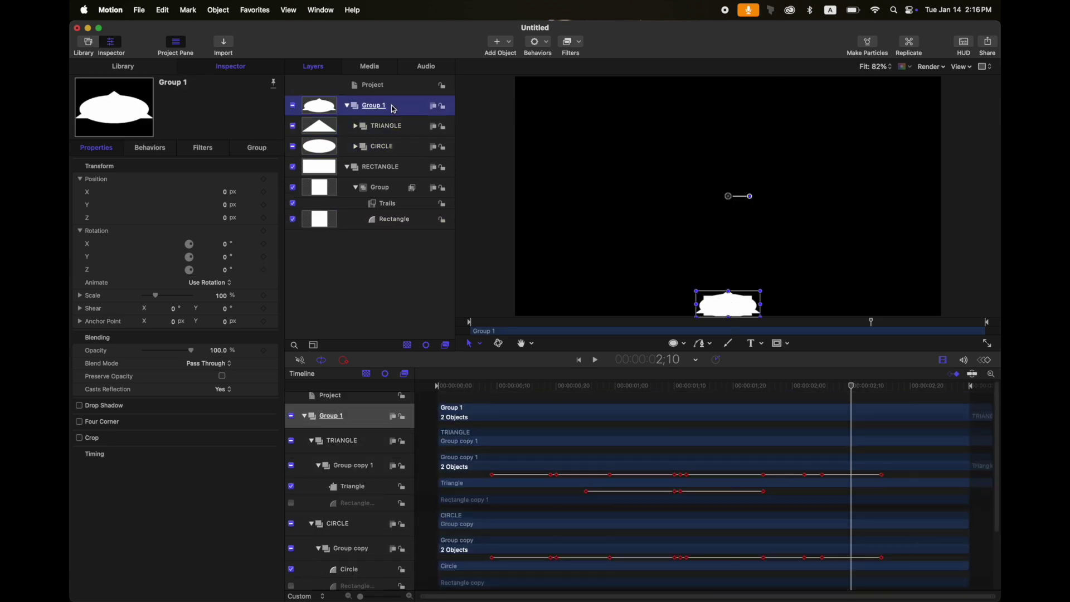
{"action": "left_click", "coordinate": [396, 206]}
{"action": "left_click_drag", "start_coordinate": [396, 207], "coordinate": [389, 109]}
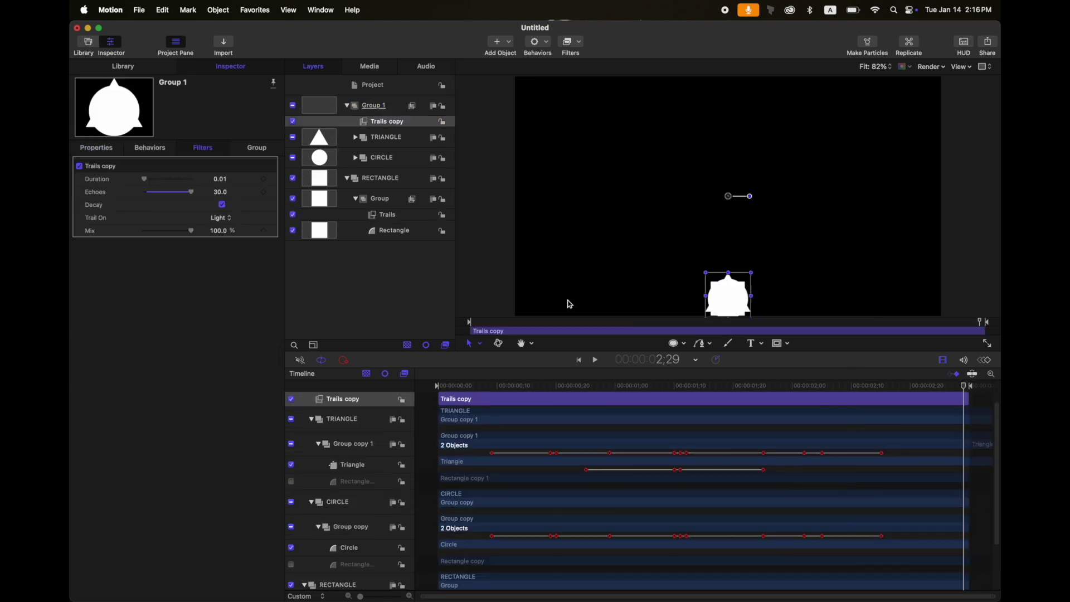
End the square's Rectangle layer at frame 29 and start the Circle layer on the following frame.
{"action": "left_click", "coordinate": [403, 234]}
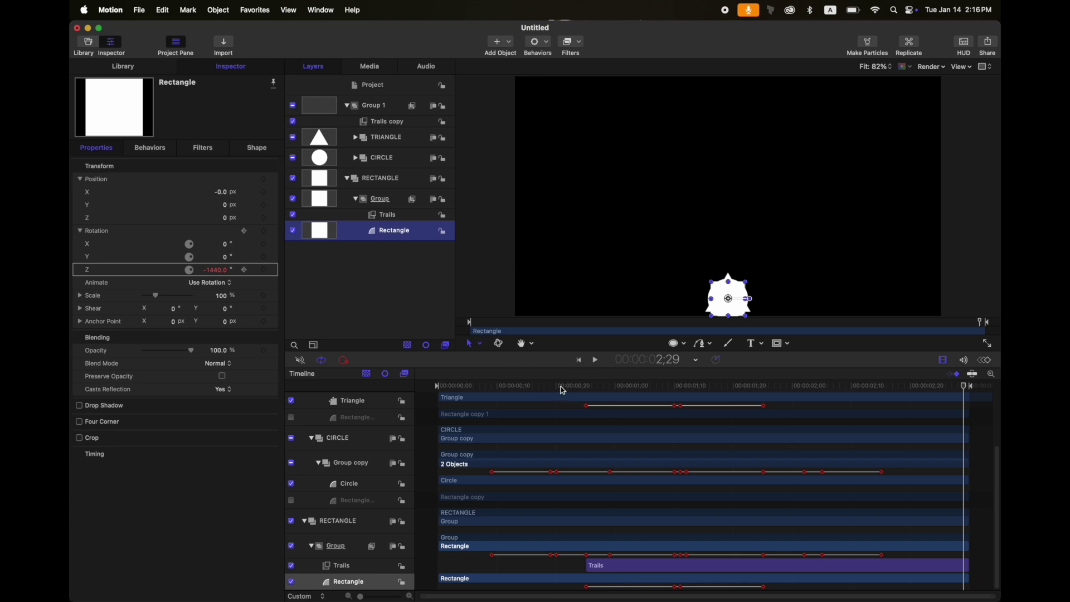
{"action": "left_click_drag", "start_coordinate": [564, 391], "coordinate": [613, 398]}
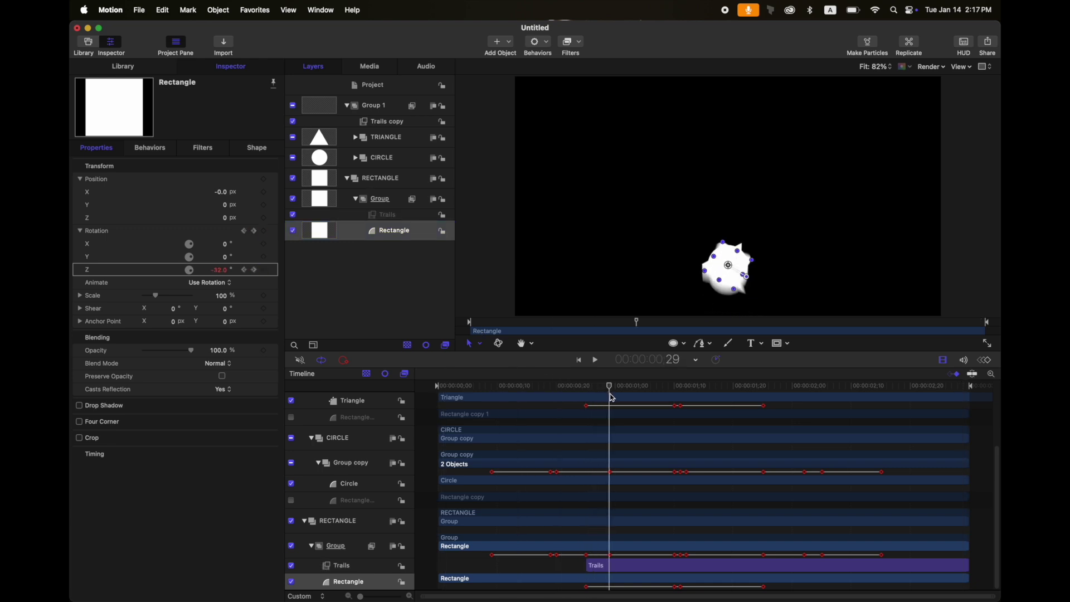
{"action": "key", "text": "o"}
{"action": "key", "text": "Right"}
{"action": "left_click", "coordinate": [355, 158]}
{"action": "left_click", "coordinate": [403, 201]}
{"action": "key", "text": "i"}
End the Circle layer just before 1;20 and start the Triangle layer at 1;20.
{"action": "left_click", "coordinate": [638, 381]}
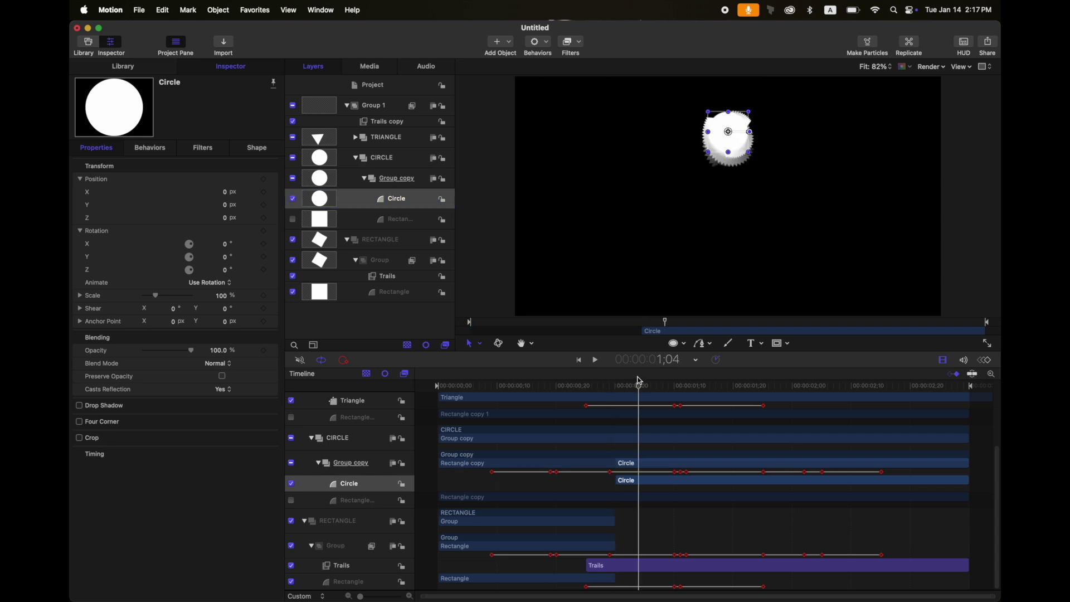
{"action": "left_click_drag", "start_coordinate": [639, 383], "coordinate": [732, 384]}
{"action": "left_click", "coordinate": [402, 188]}
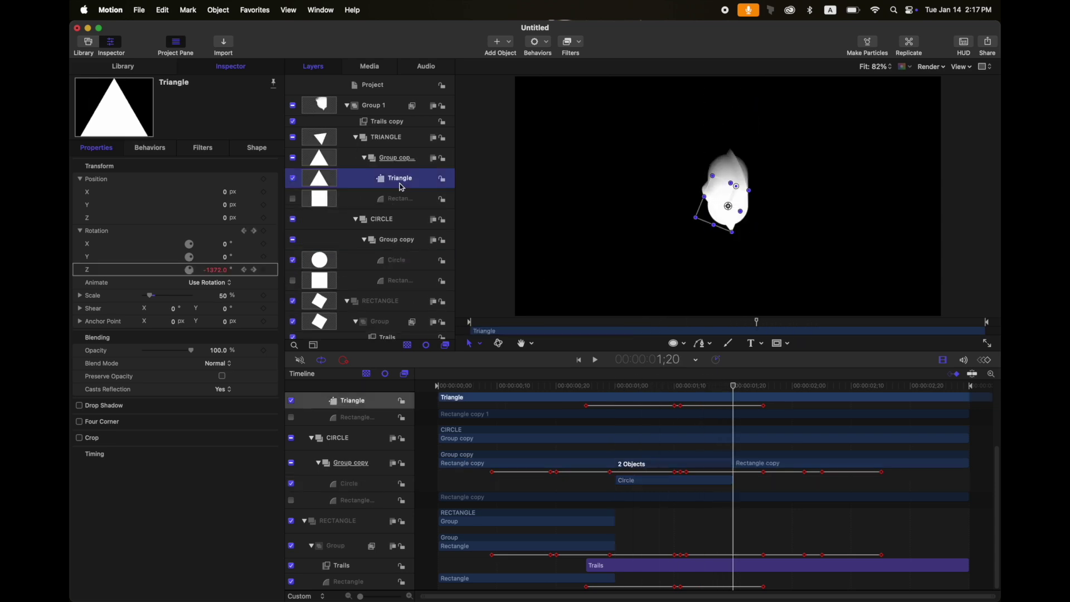
{"action": "key", "text": "i"}
Clear the selection, play back the shape changes from the start, and scrub back through the circle's section.
{"action": "key", "text": "super+shift+a"}
{"action": "left_click_drag", "start_coordinate": [480, 387], "coordinate": [410, 418]}
{"action": "key", "text": "space"}
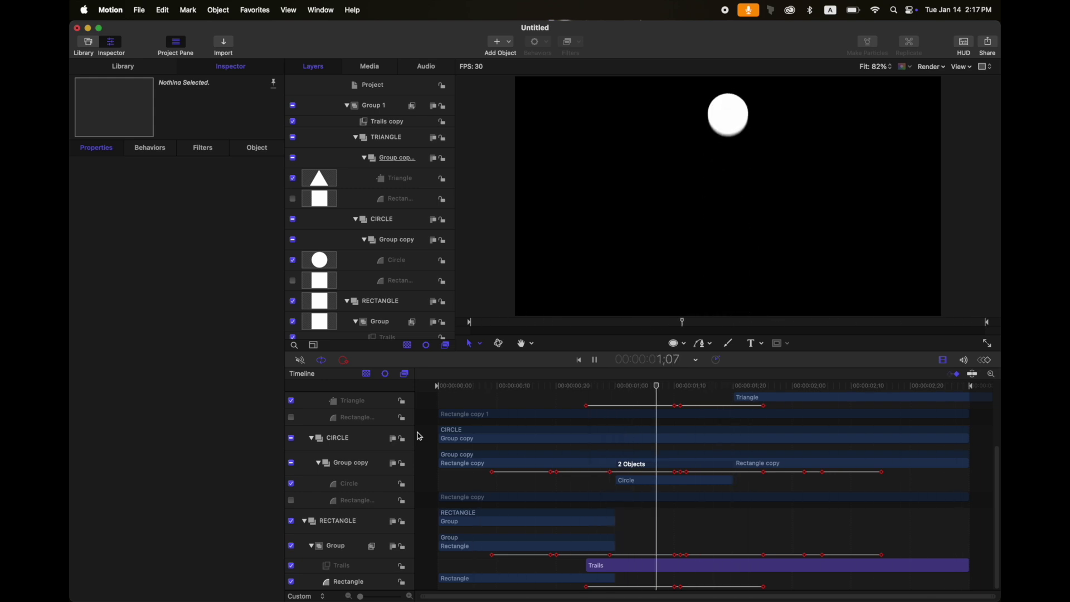
{"action": "left_click", "coordinate": [722, 385]}
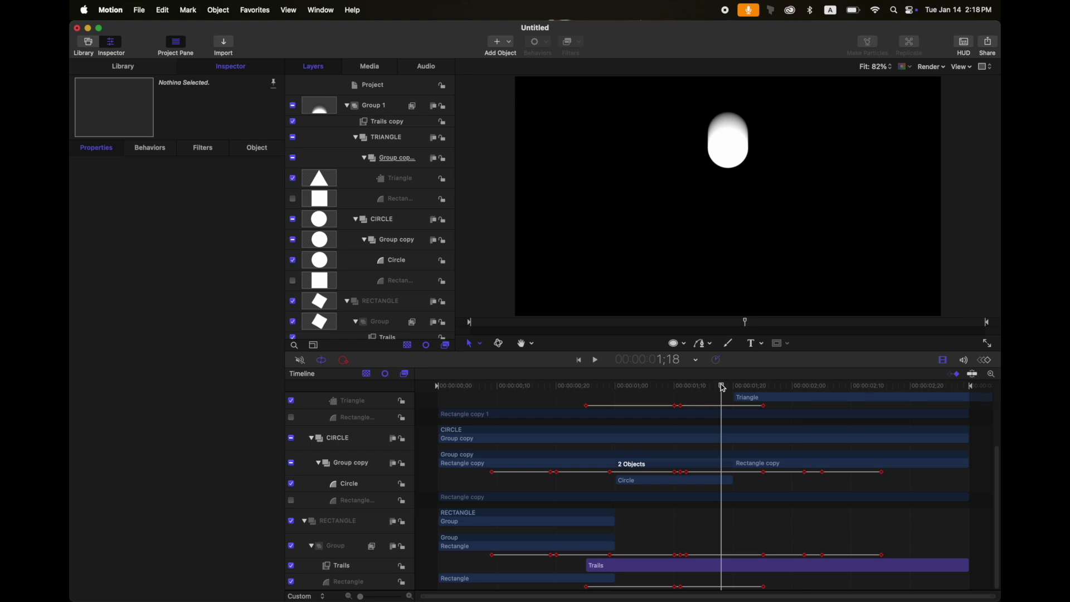
{"action": "left_click_drag", "start_coordinate": [723, 386], "coordinate": [456, 387]}
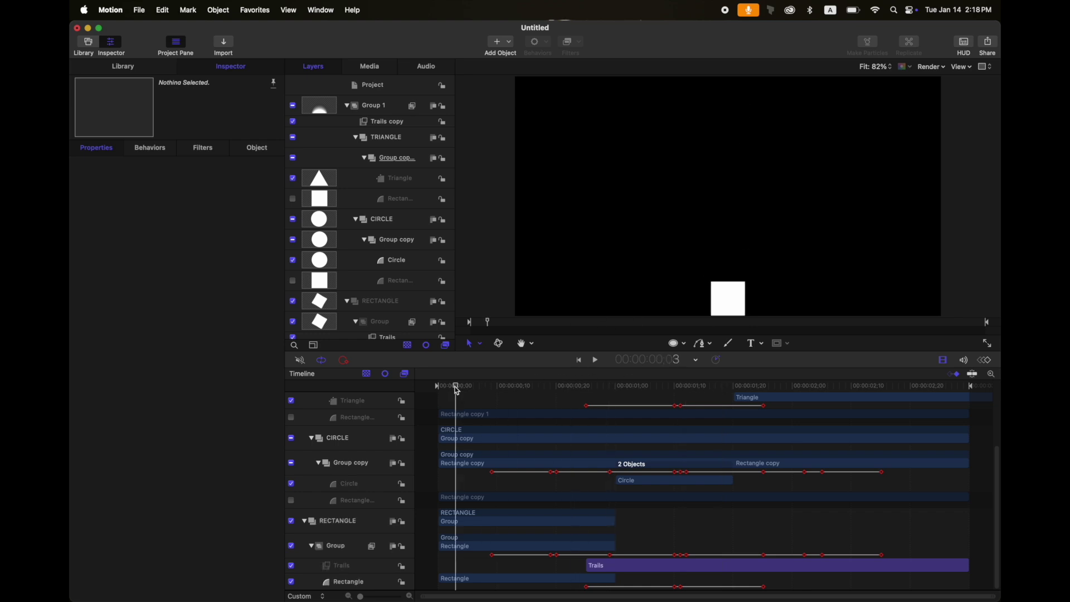
{"action": "scroll", "coordinate": [414, 326], "scroll_direction": "down", "scroll_amount": 2}
{"action": "scroll", "coordinate": [414, 326], "scroll_direction": "up", "scroll_amount": 1}
{"action": "left_click", "coordinate": [376, 301]}
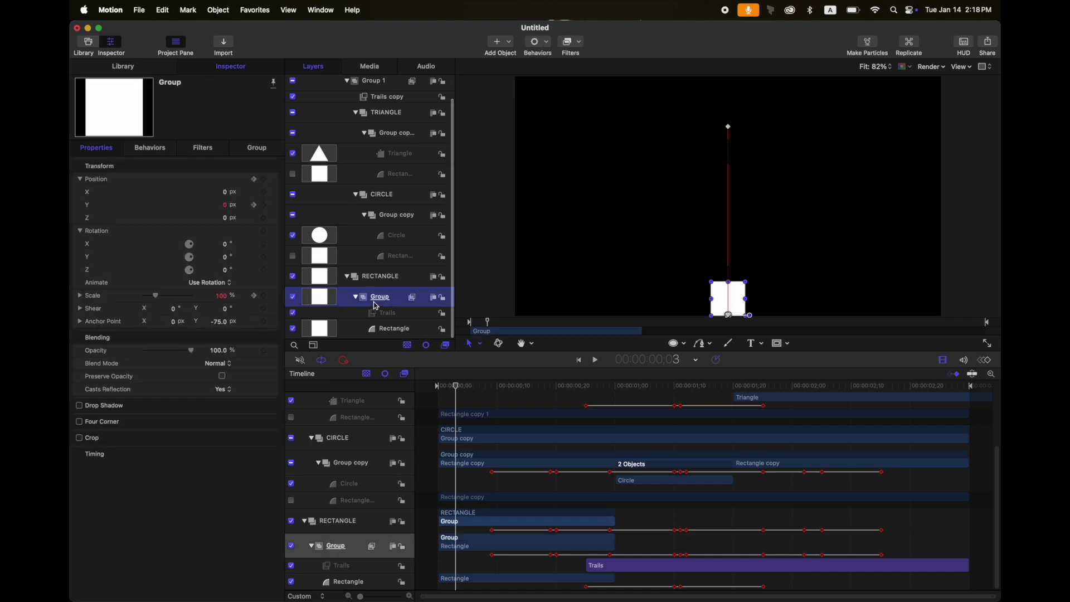
{"action": "left_click_drag", "start_coordinate": [456, 387], "coordinate": [423, 389]}
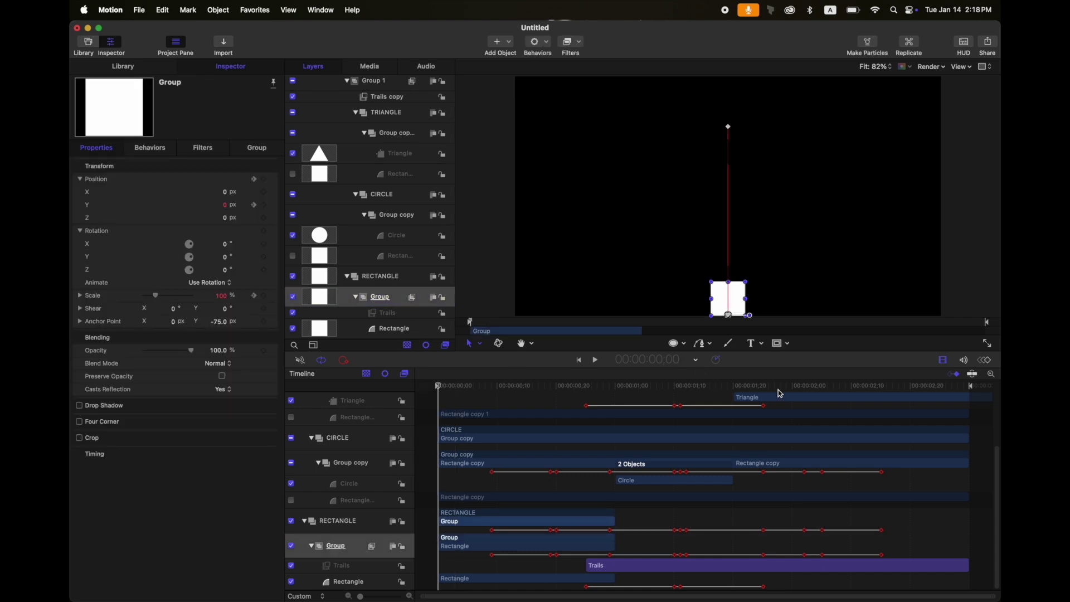
{"action": "left_click", "coordinate": [427, 427]}
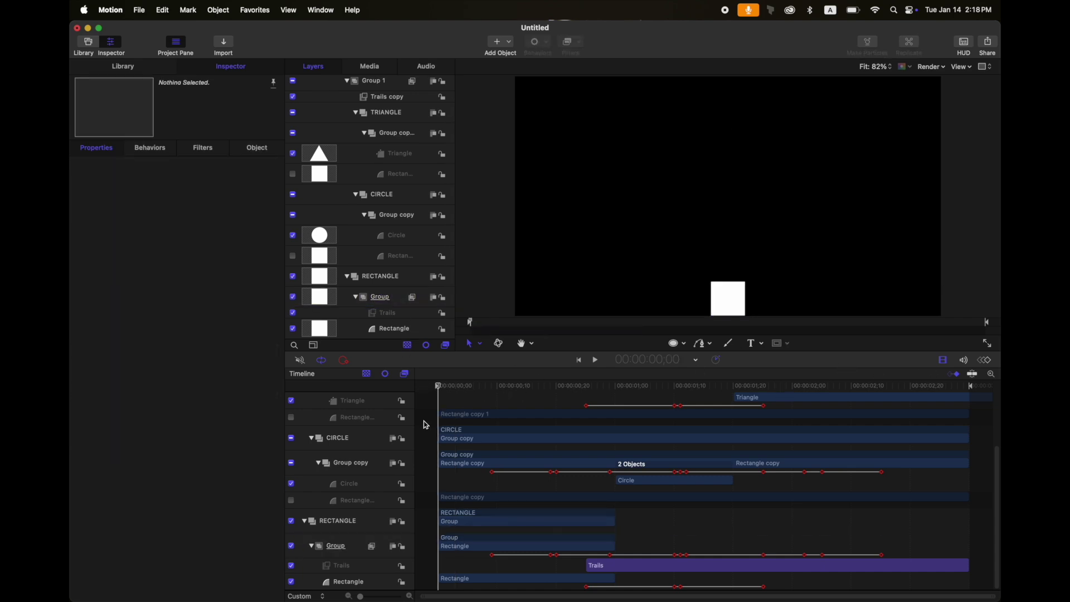